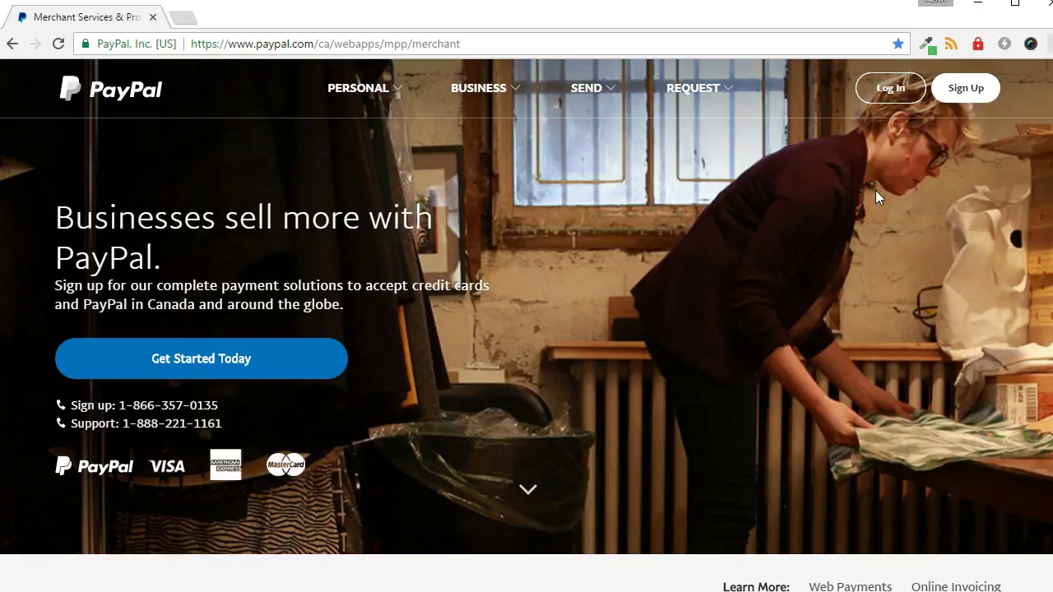
Sign in to PayPal and show My selling tools under Profile and settings
left_click(890, 90)
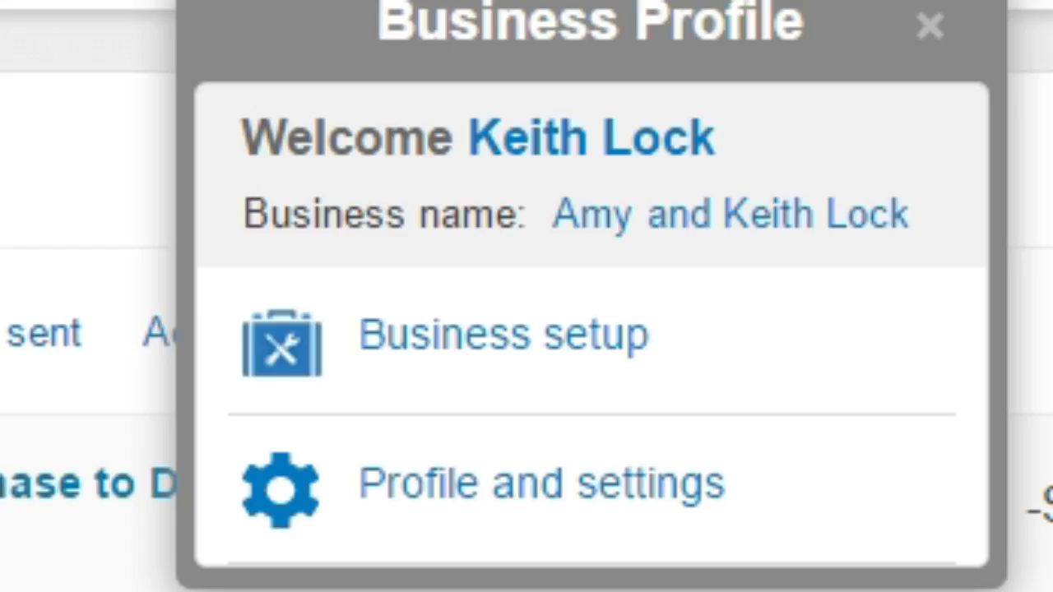
left_click(510, 491)
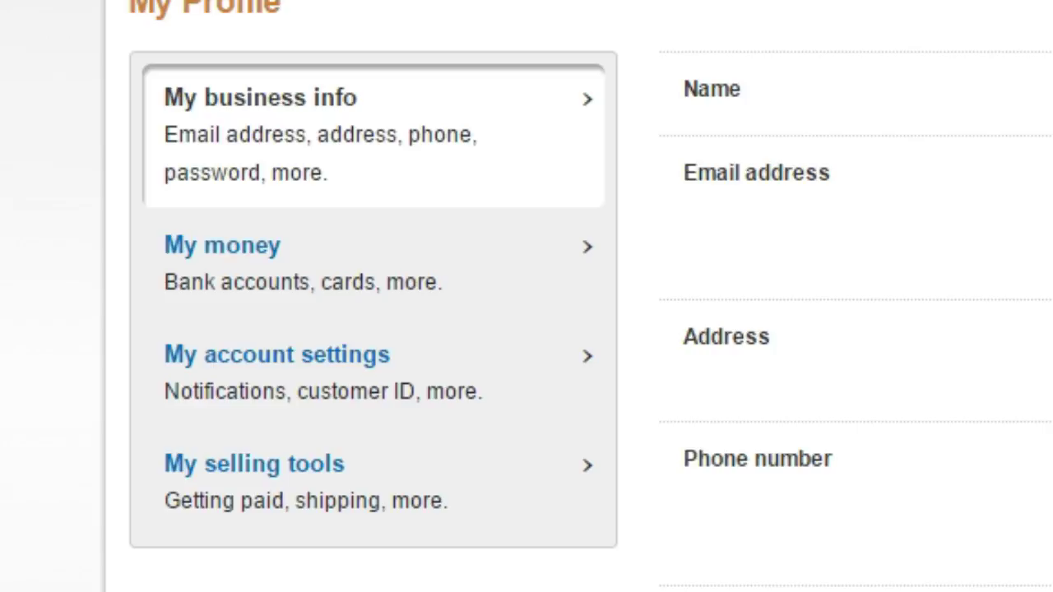
left_click(249, 466)
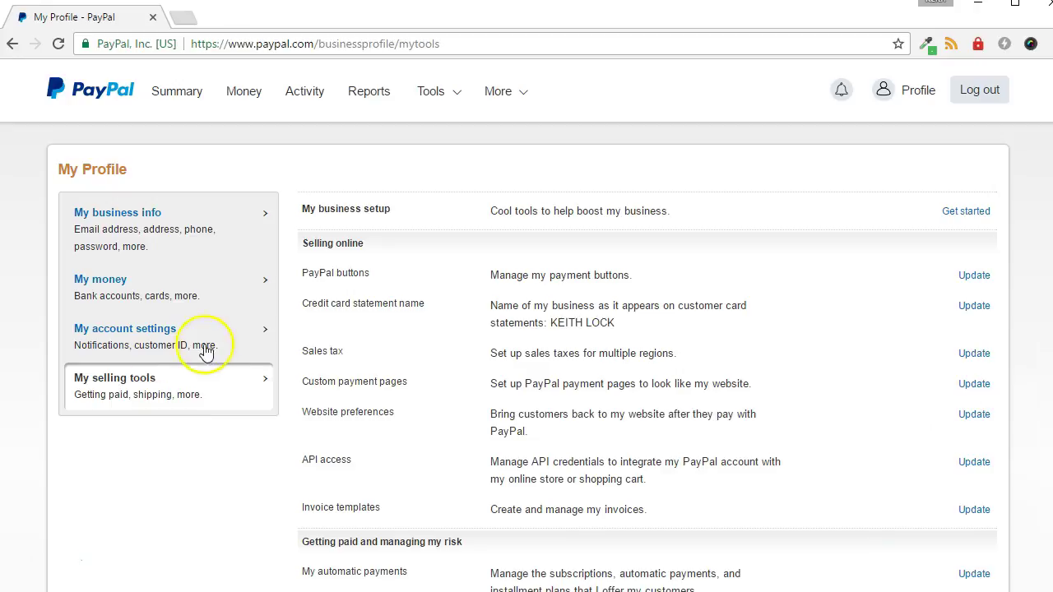
scroll(436, 372, "down", 2)
scroll(436, 370, "down", 2)
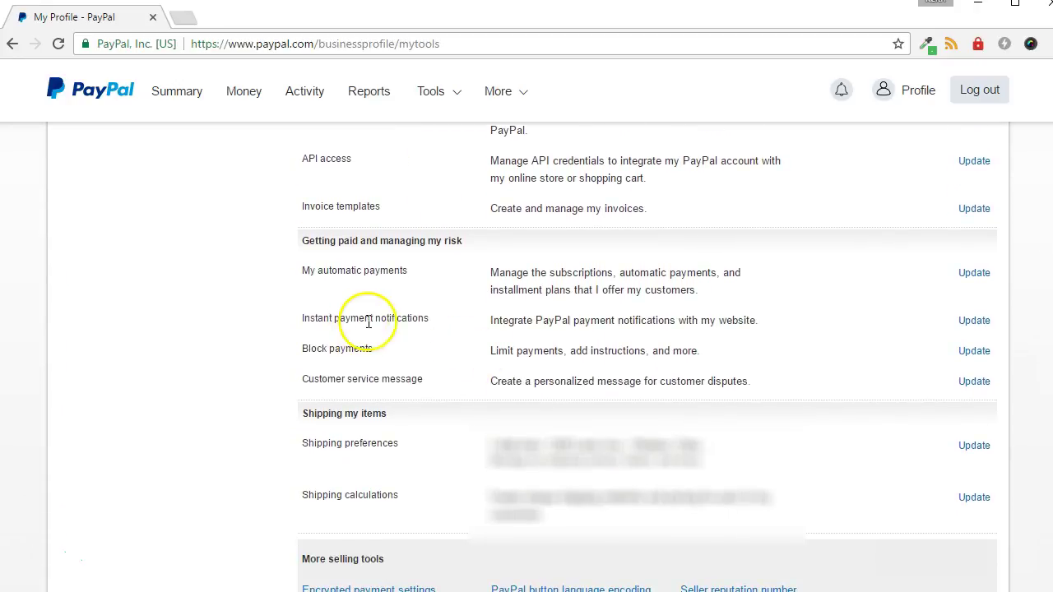
left_click(970, 320)
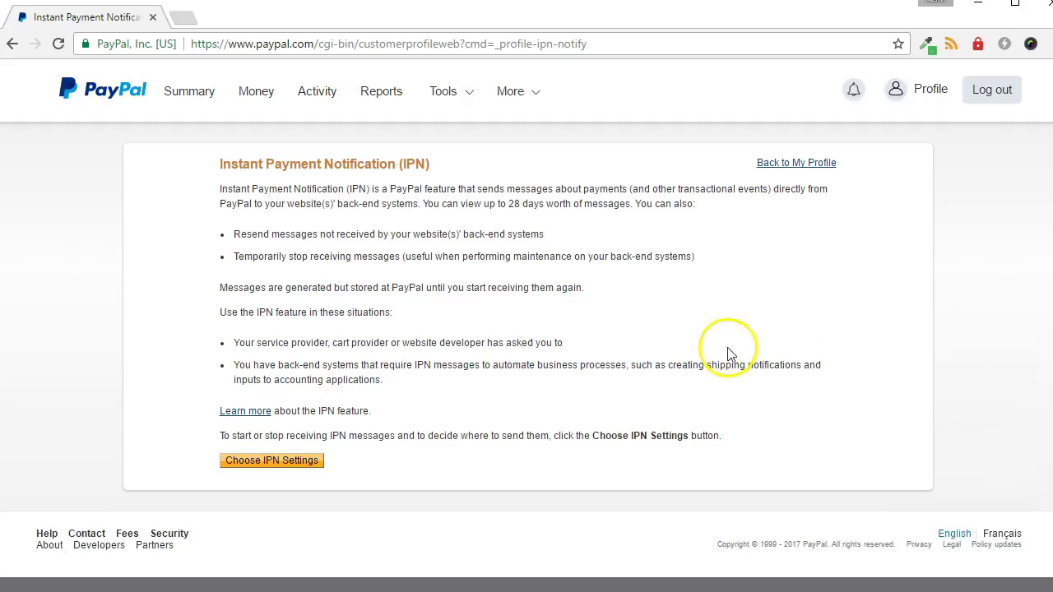
left_click(285, 465)
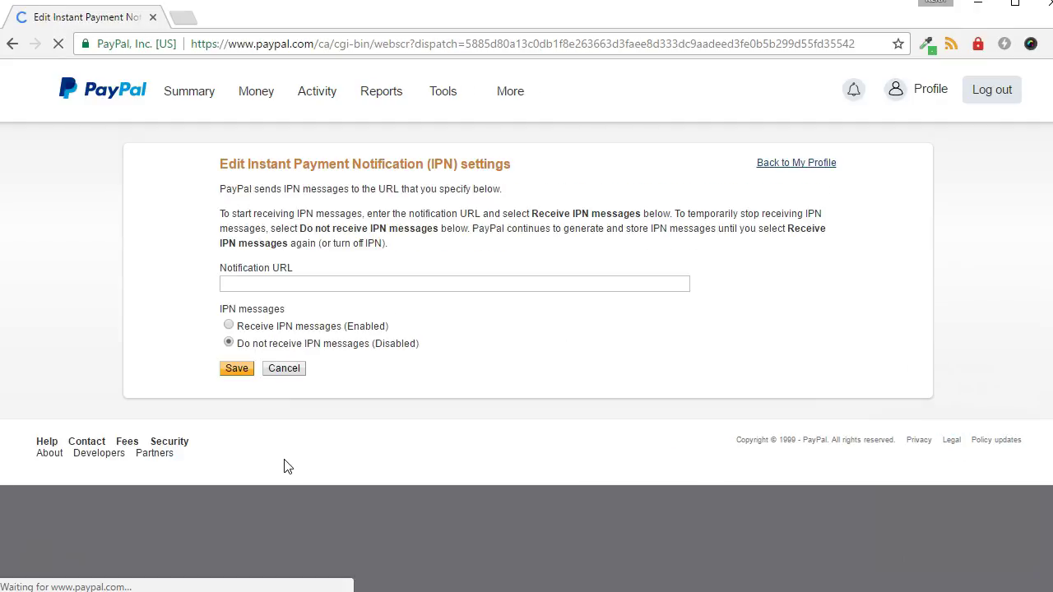
left_click(257, 285)
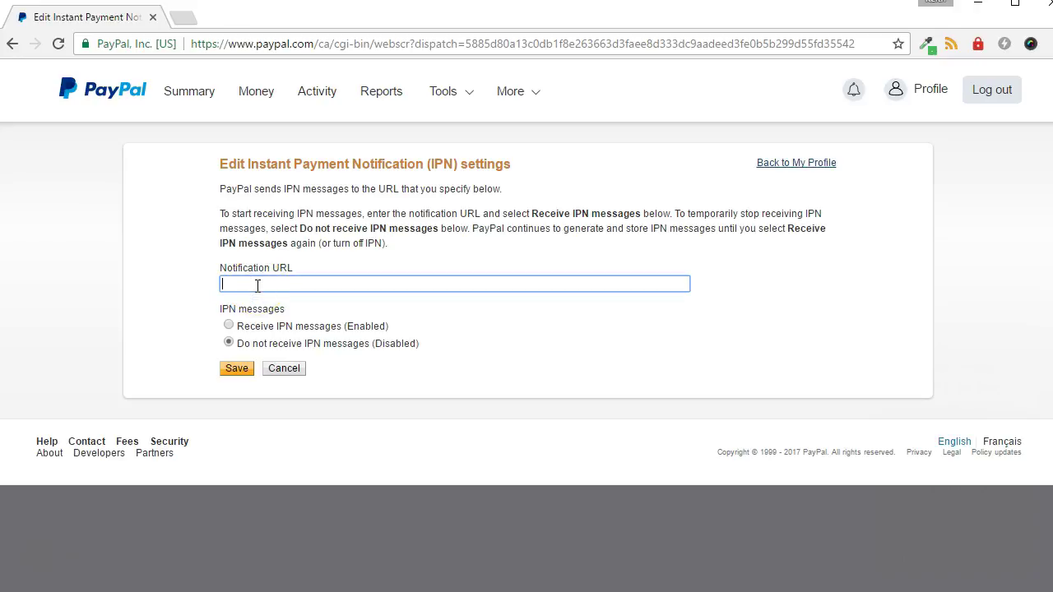
type("http://tandtdemo.wpengine.com/")
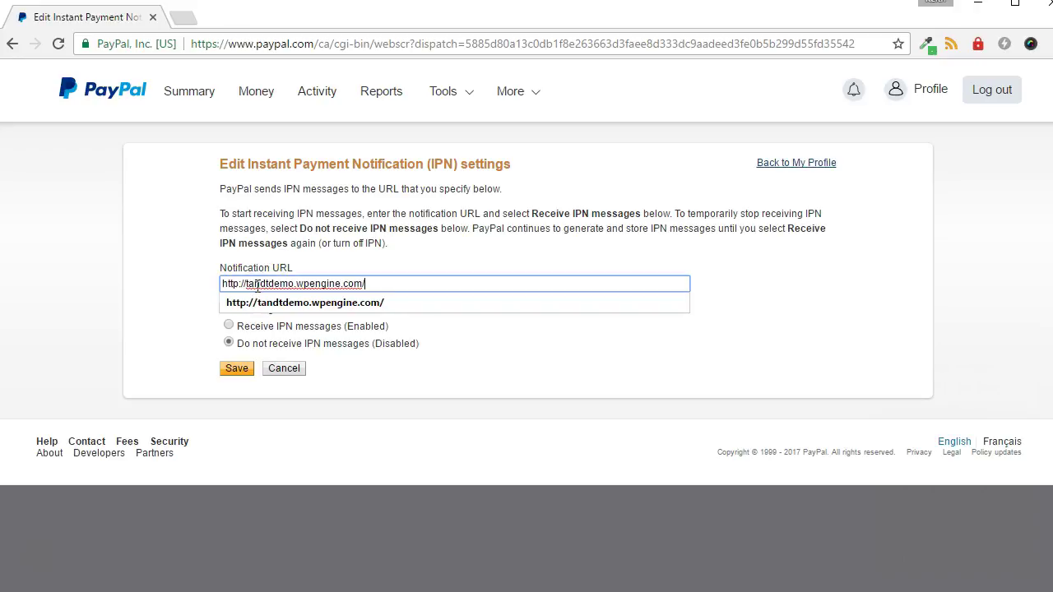
left_click(192, 291)
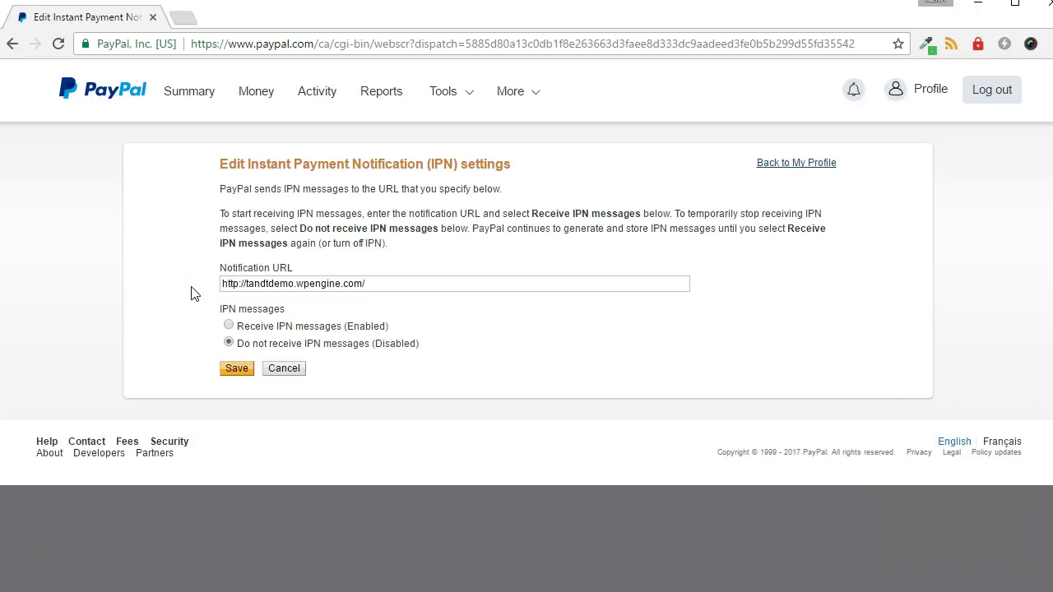
left_click(230, 327)
left_click(230, 328)
left_click(237, 371)
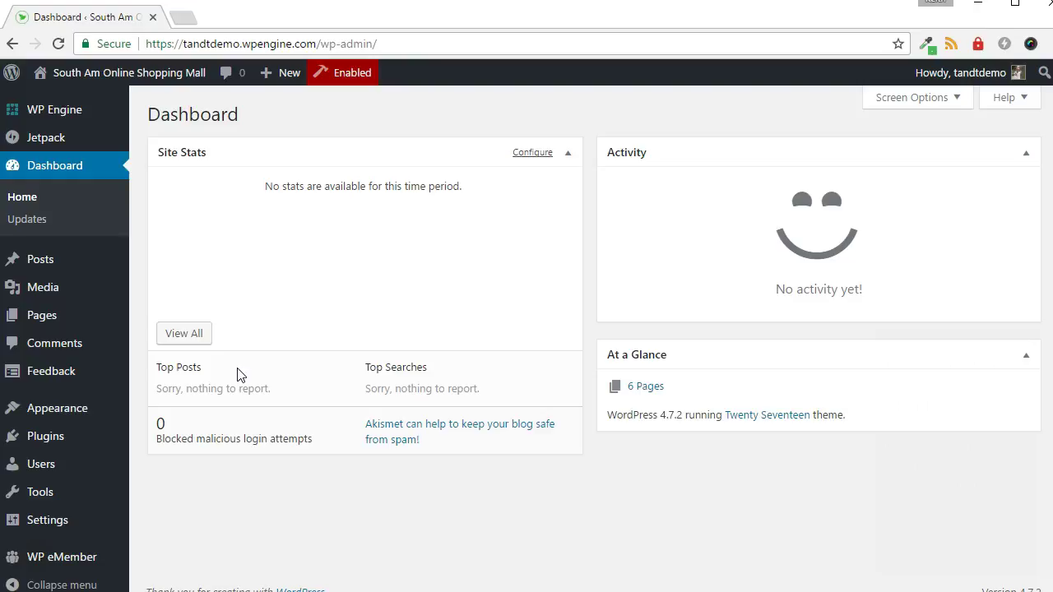
Publish a new 'Thanks for Joining!' page with the pasted transaction and registration-link message
mouse_move(61, 320)
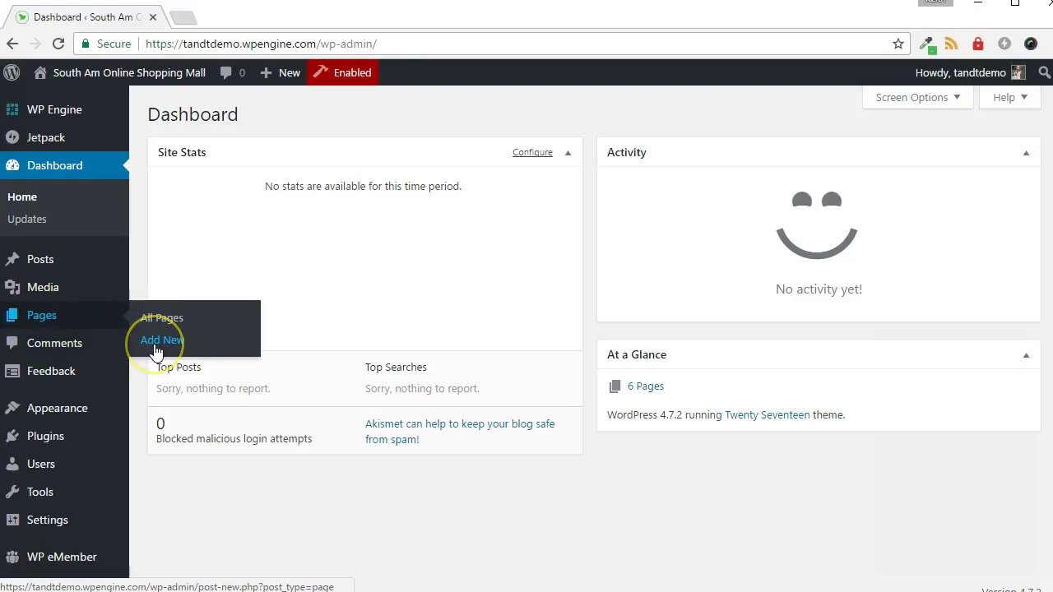
left_click(156, 341)
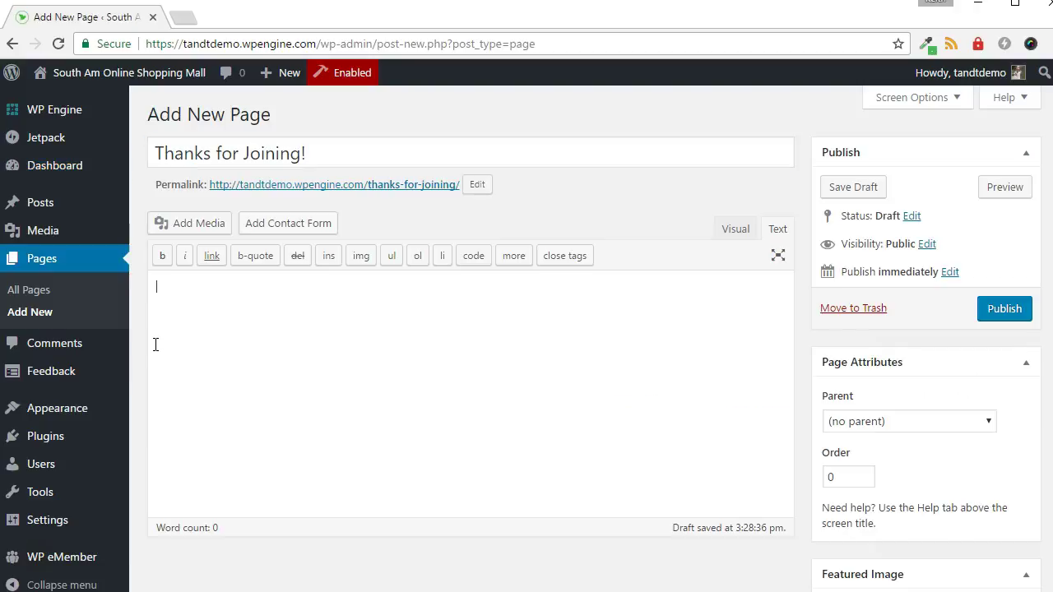
left_click(198, 333)
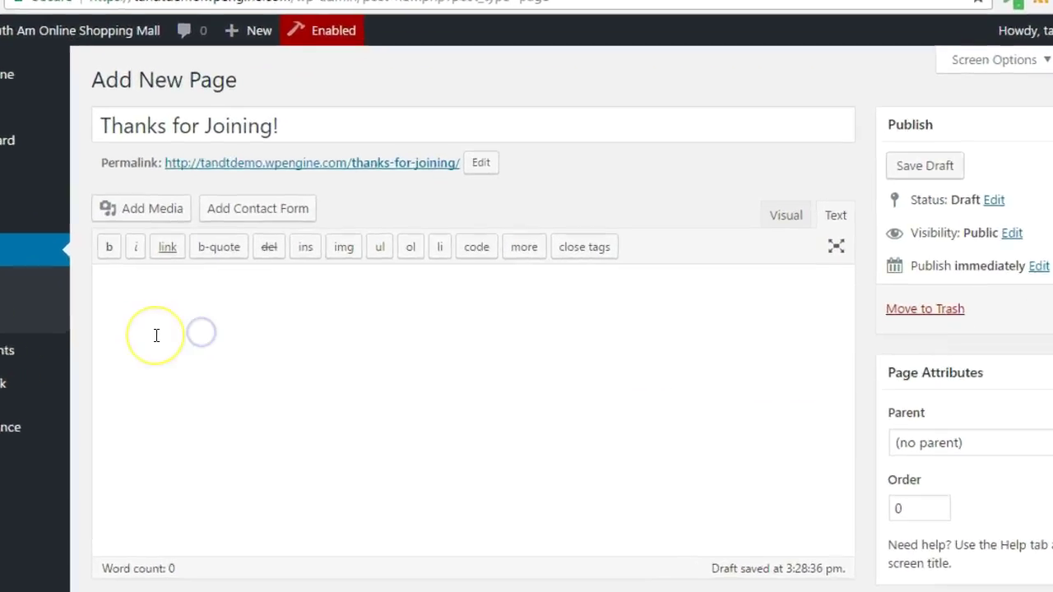
type("You will receive an email shortly which will contain the details of this transaction.  You will also receive an email containing a unique link. Click on that link in the email to complete your paid membership registration.")
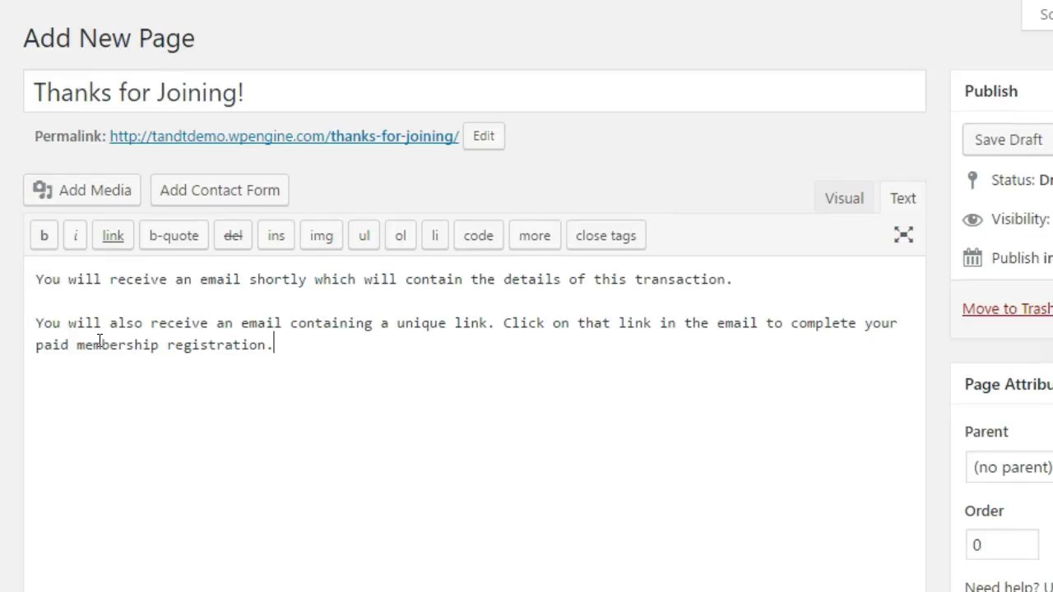
left_click(106, 369)
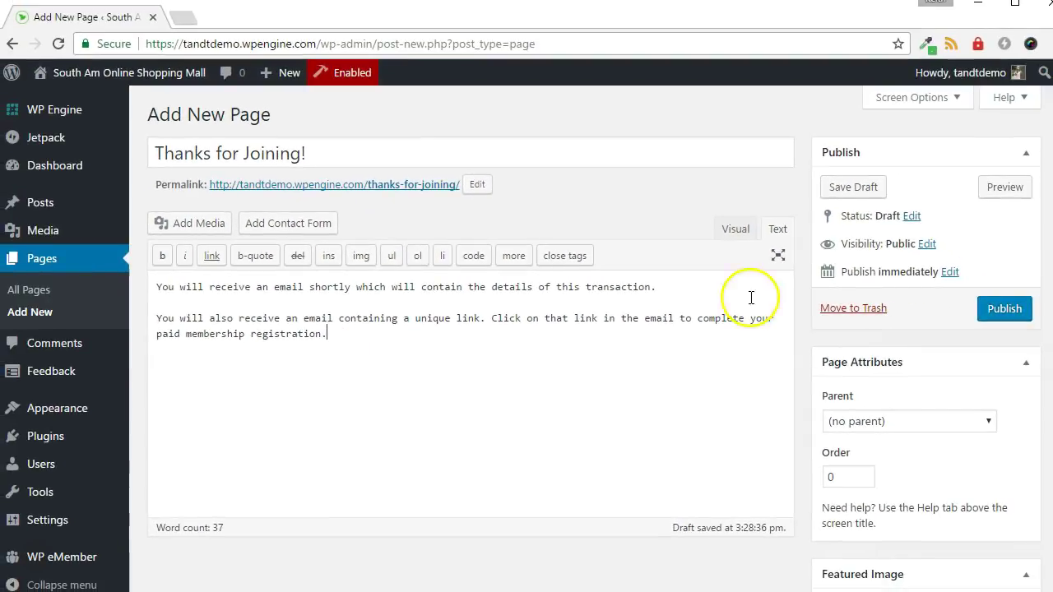
left_click(1004, 308)
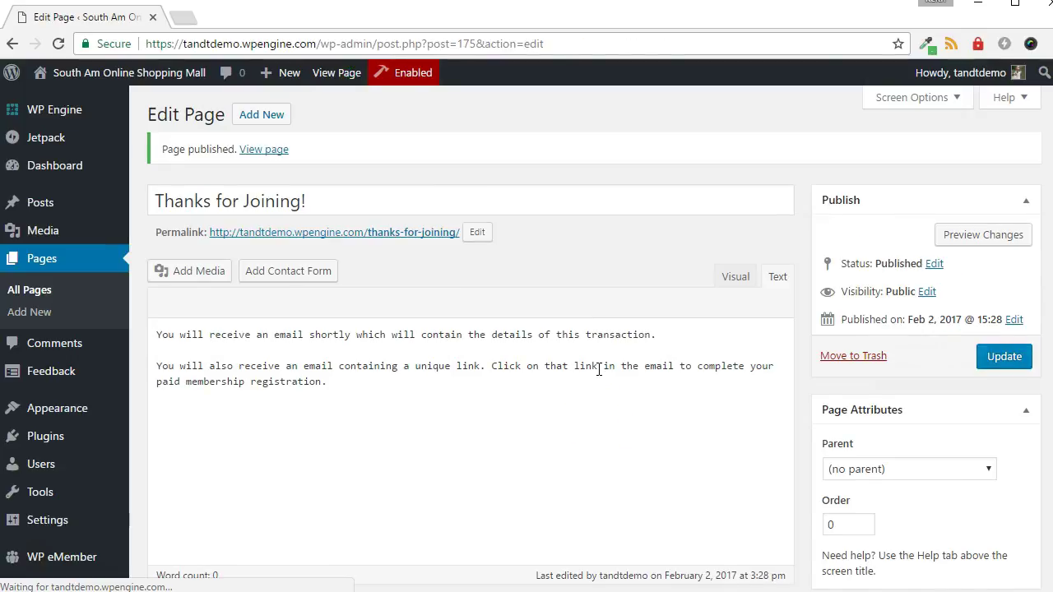
right_click(388, 233)
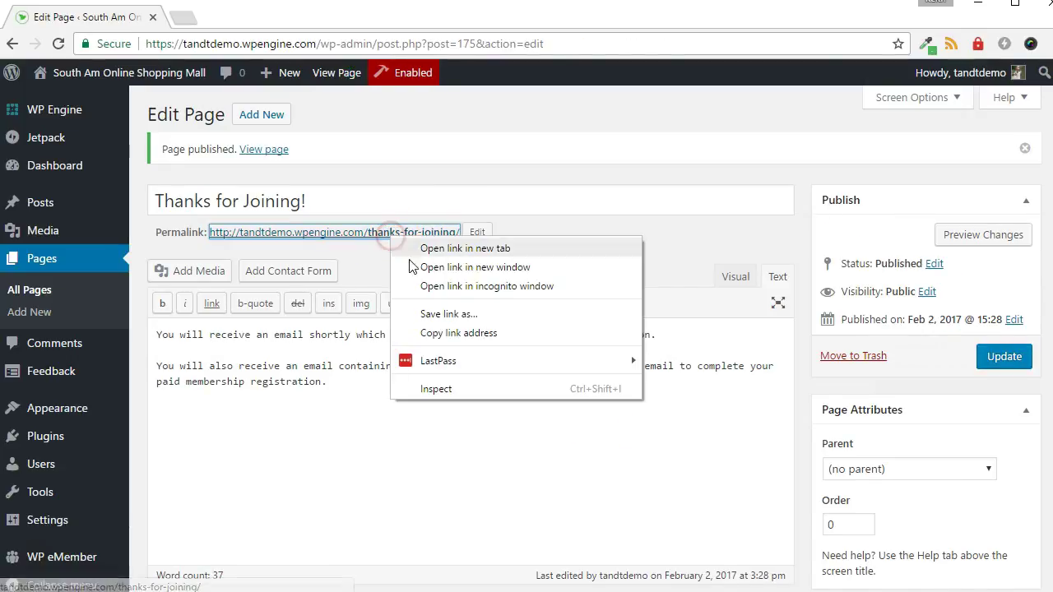
left_click(441, 333)
left_click(229, 588)
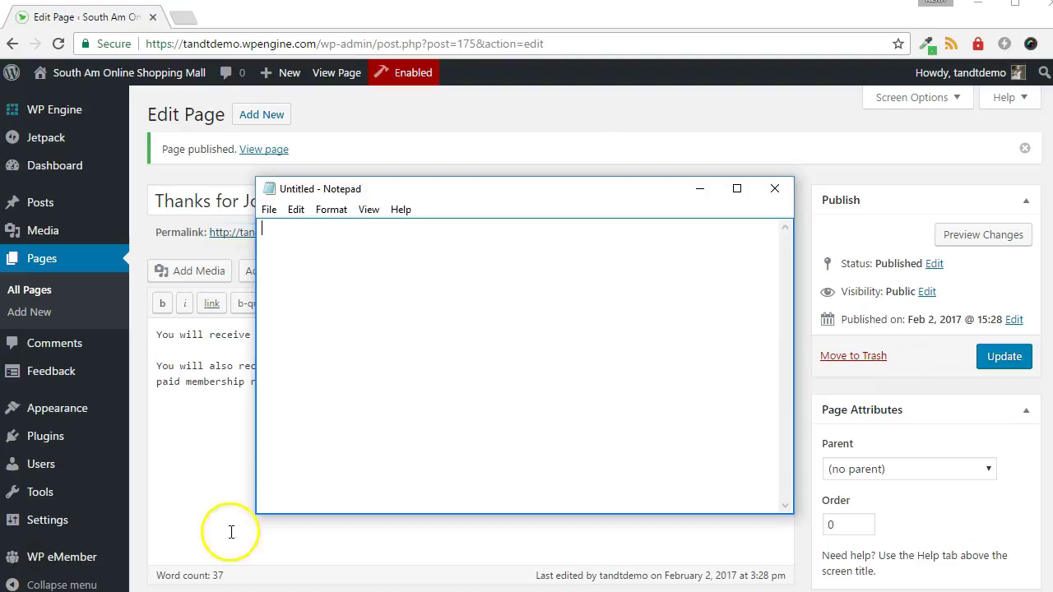
key("ctrl+v")
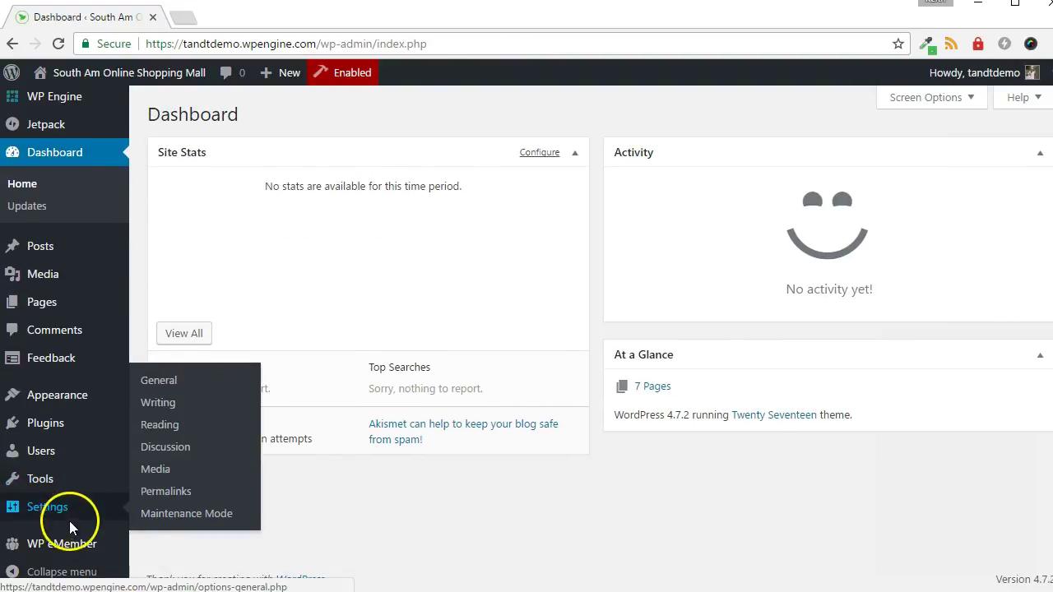
mouse_move(70, 545)
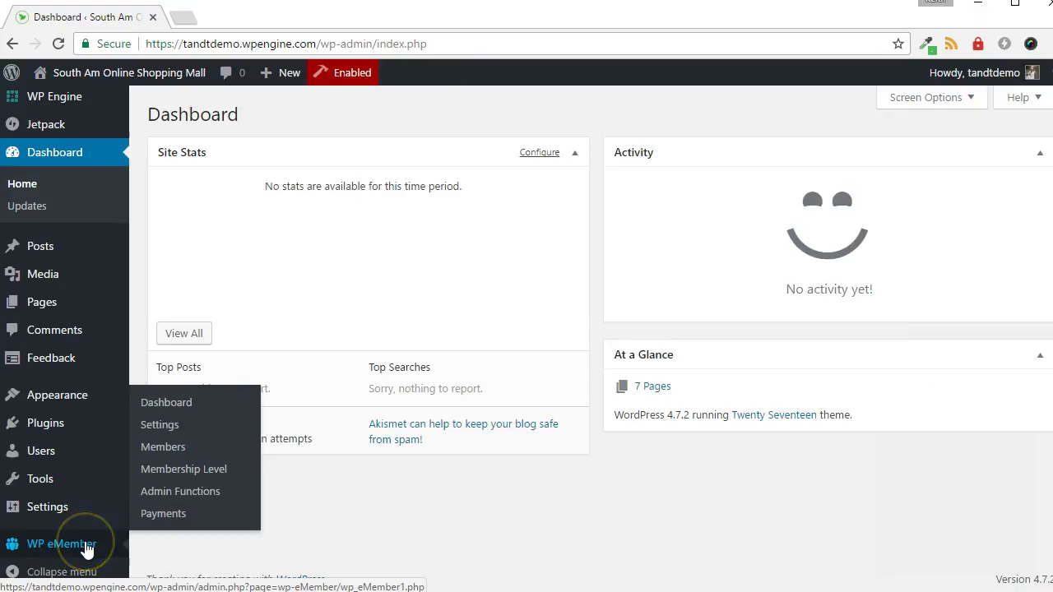
Pick PayPal Subscription as the new button type under WP eMember Payments
left_click(169, 513)
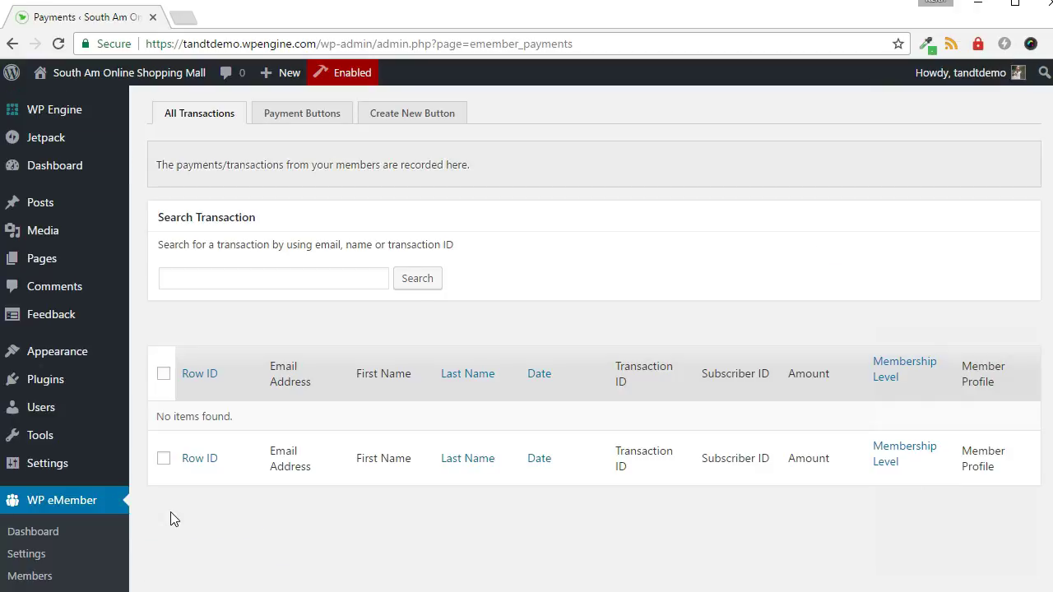
left_click(414, 116)
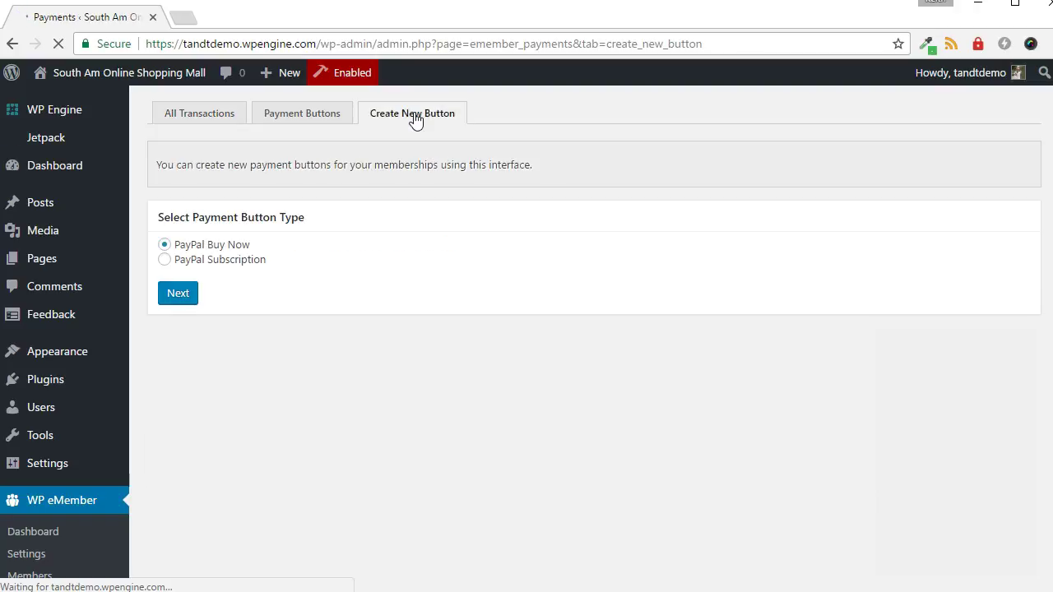
left_click(165, 260)
left_click(180, 302)
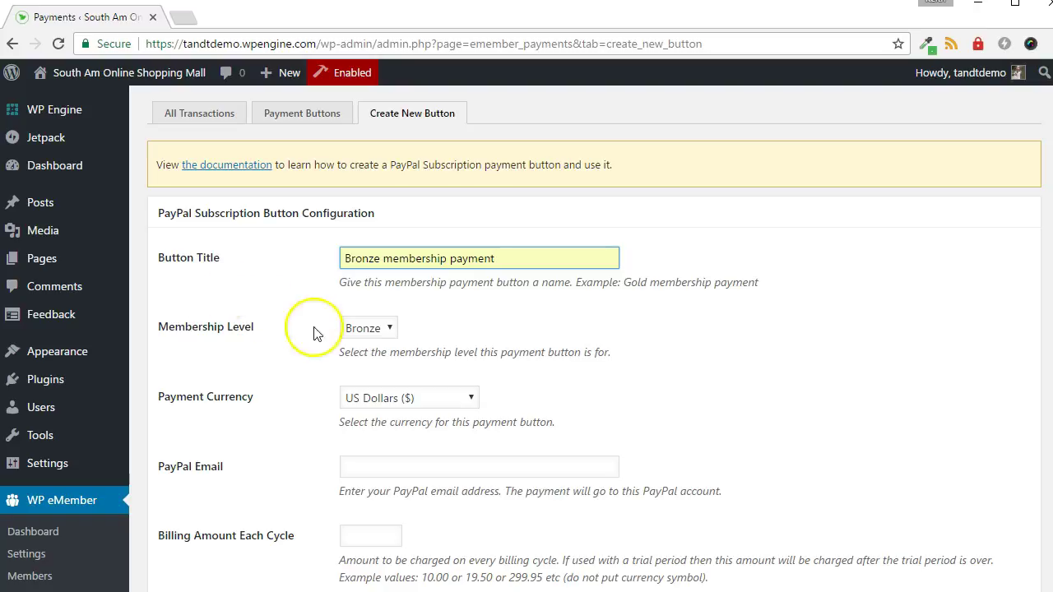
Keep the Bronze level, paste the PayPal account e-mail, and bill 10.00 every 1 month
left_click(353, 330)
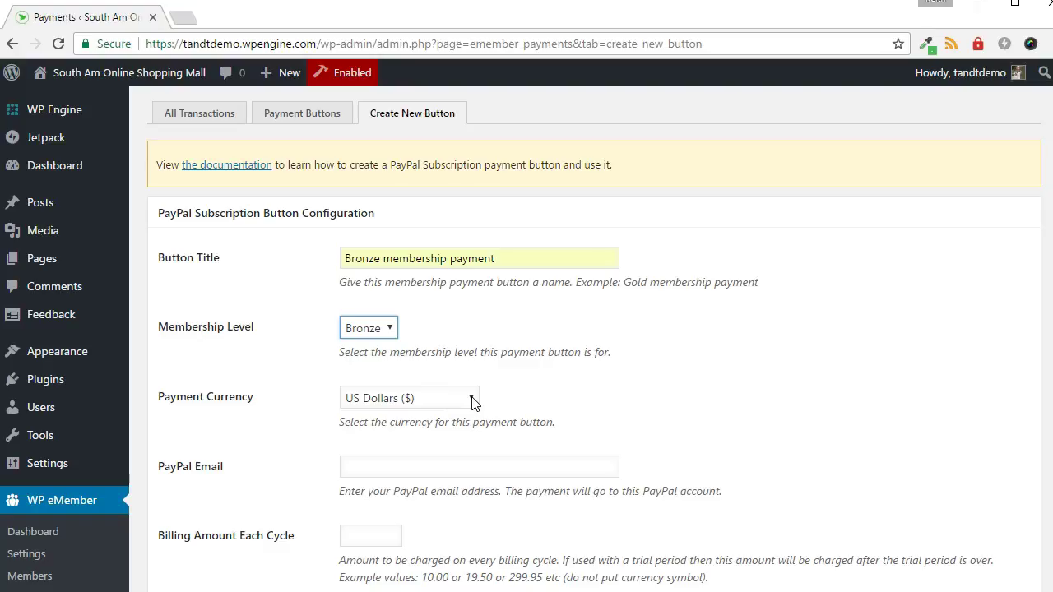
key("Tab")
key("Tab")
key("ctrl+v")
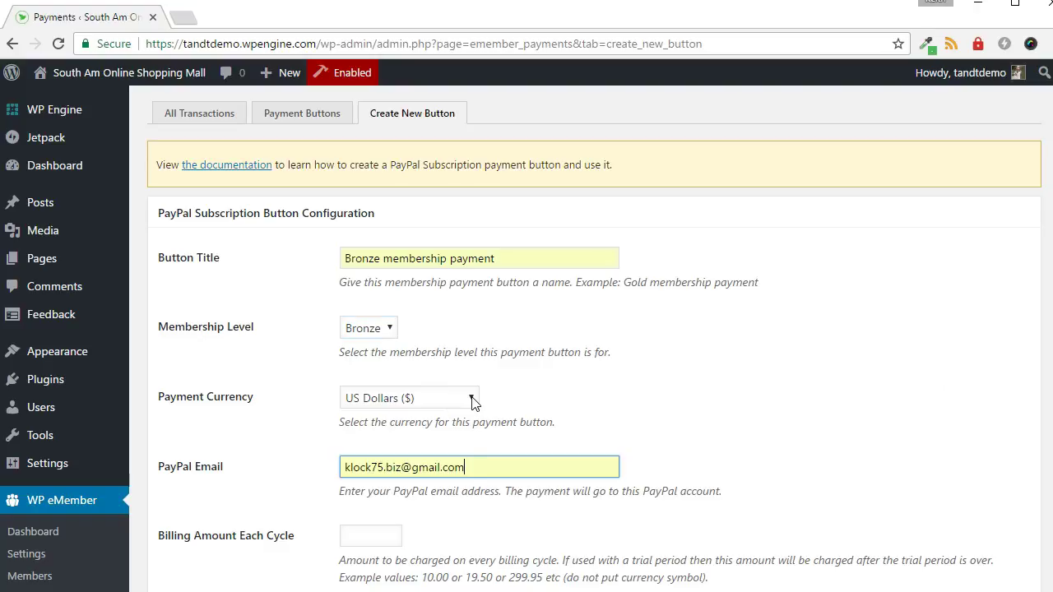
scroll(473, 400, "down", 2)
key("Tab")
type("10.00")
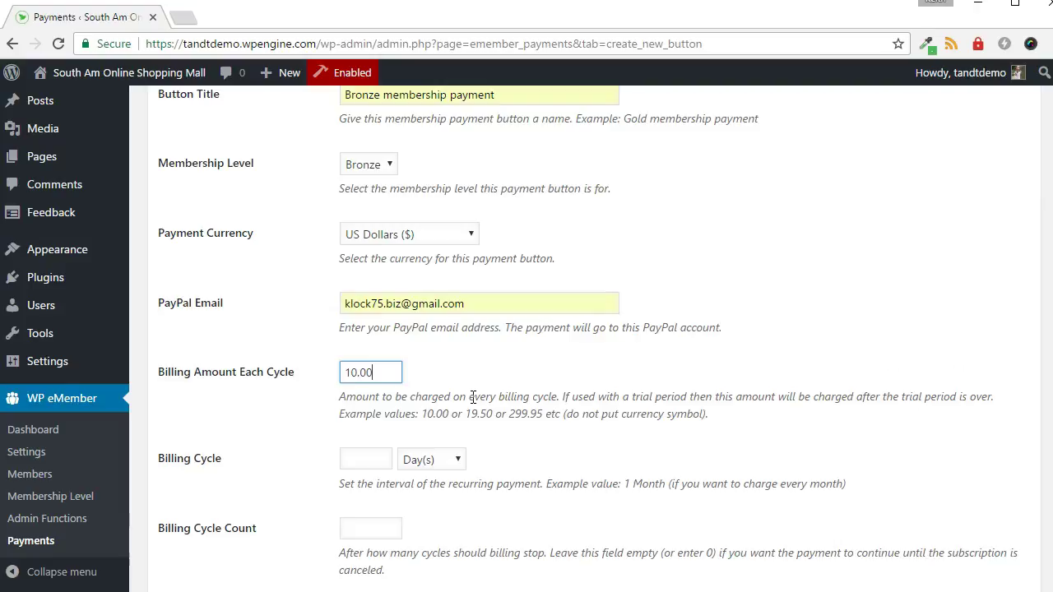
scroll(473, 397, "down", 1)
left_click(427, 403)
left_click(429, 444)
left_click(366, 404)
type("1")
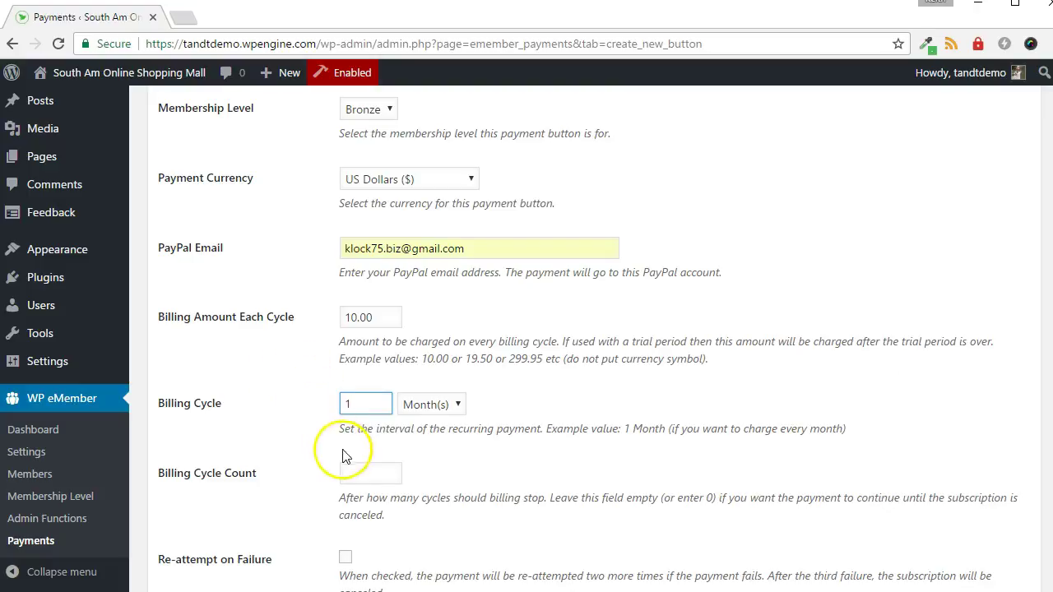
Set the billing cycle count and enable automatic retry of failed payments
left_click(364, 472)
scroll(366, 480, "down", 1)
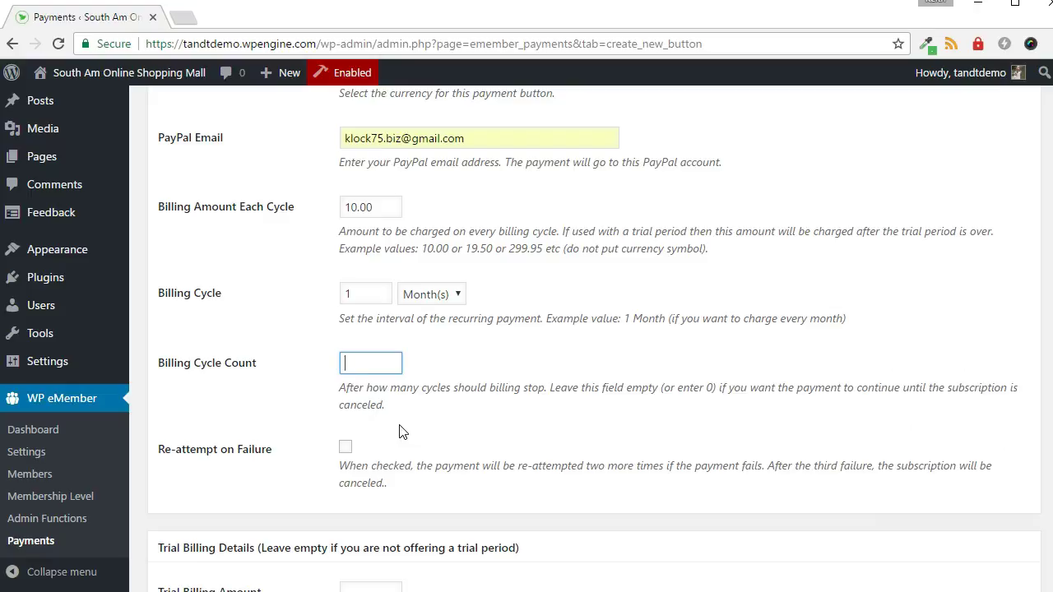
left_click(346, 448)
scroll(371, 433, "down", 3)
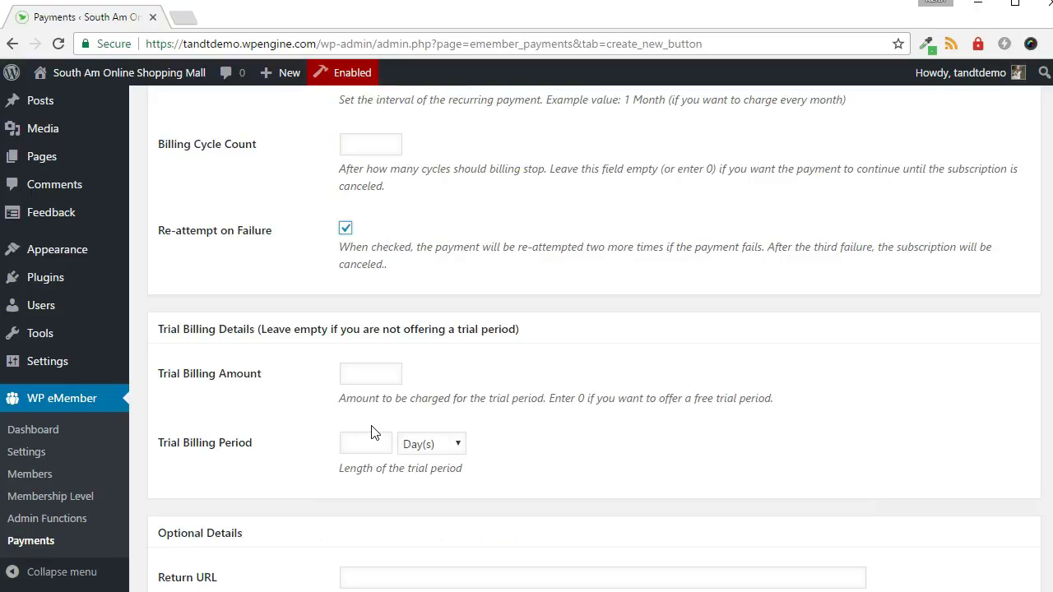
scroll(482, 439, "down", 1)
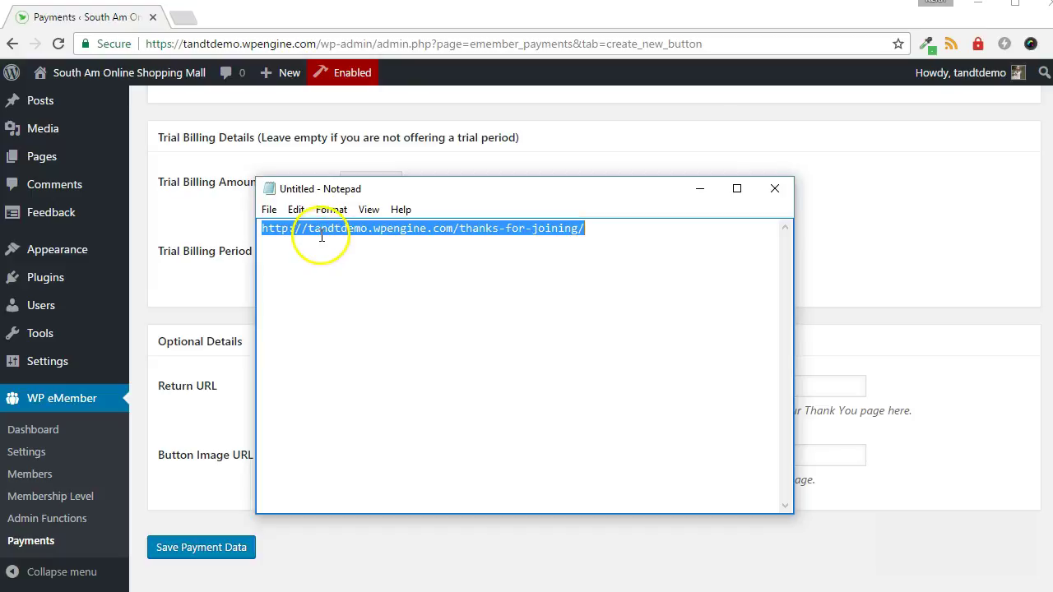
Paste the thanks-for-joining URL from Notepad as the Return URL
right_click(321, 238)
left_click(355, 287)
left_click(203, 375)
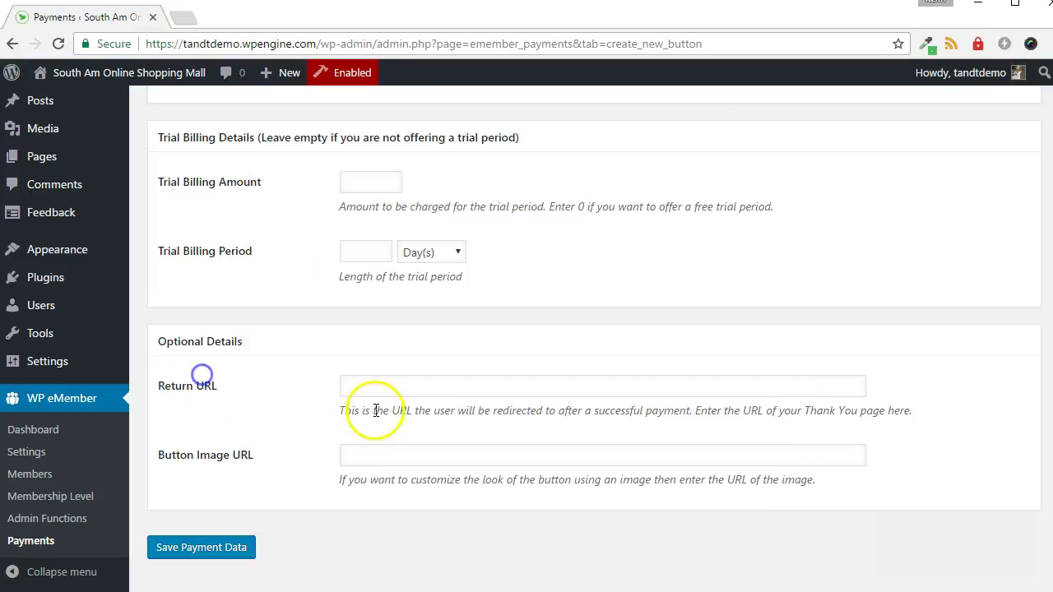
left_click(380, 390)
key("ctrl+v")
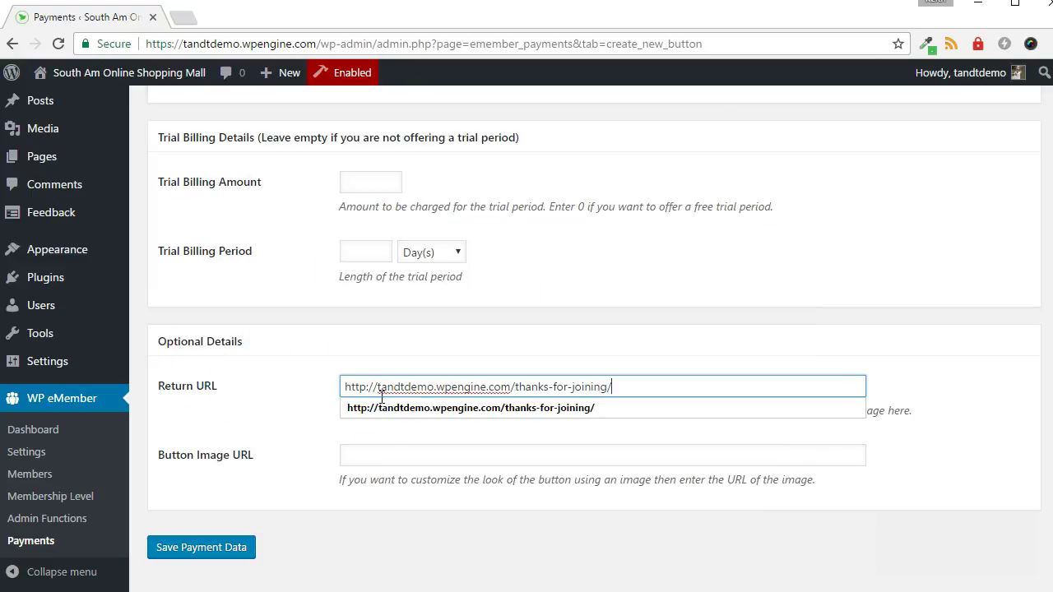
left_click(359, 407)
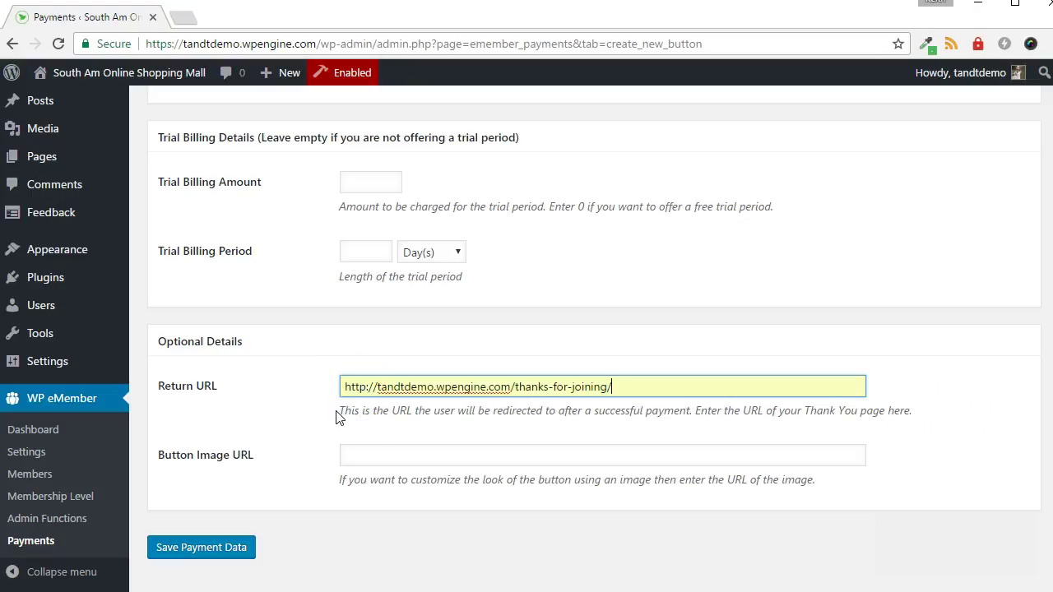
scroll(336, 418, "down", 1)
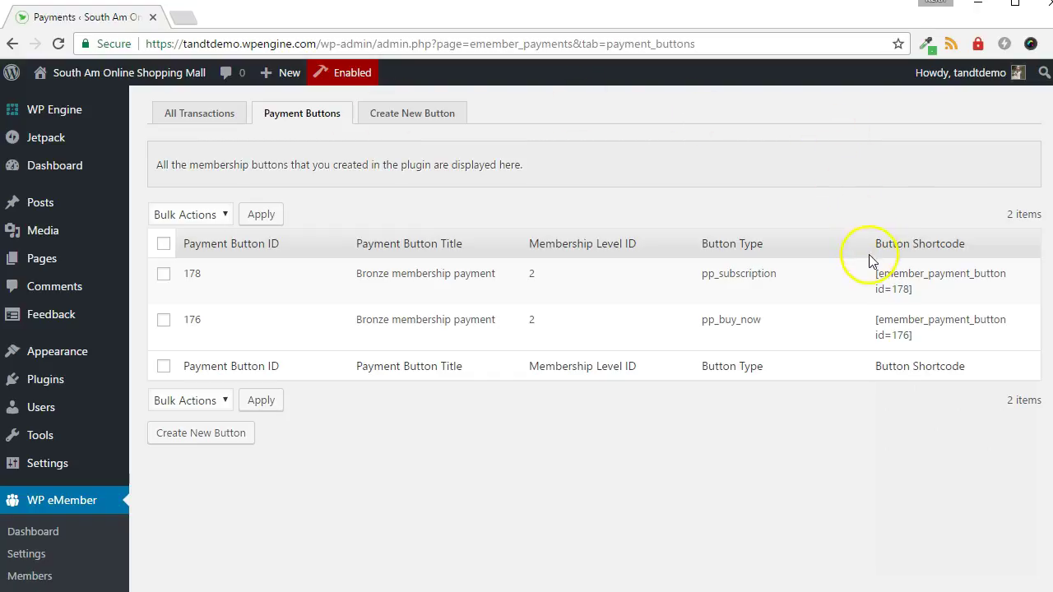
Copy the id=178 payment button shortcode into the Become a Bronze Member page and update it
left_click_drag(877, 274, 914, 283)
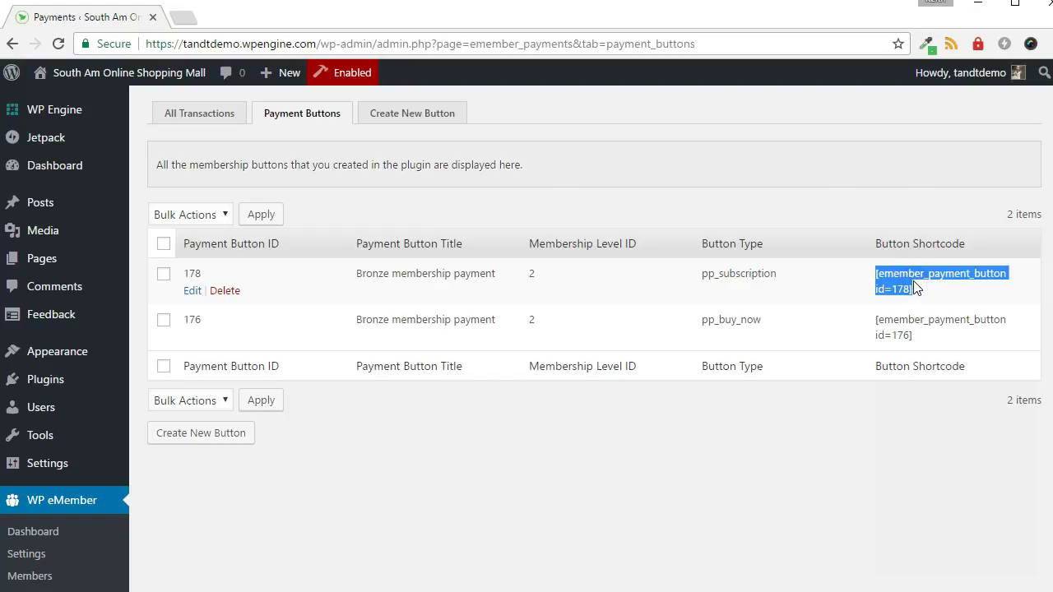
key("alt+Left")
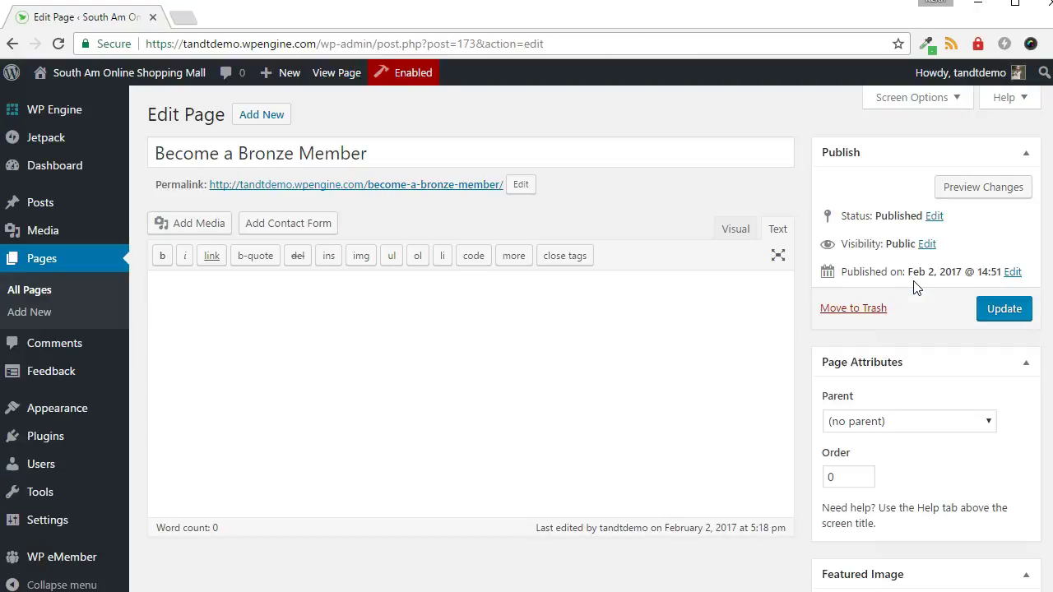
key("ctrl+v")
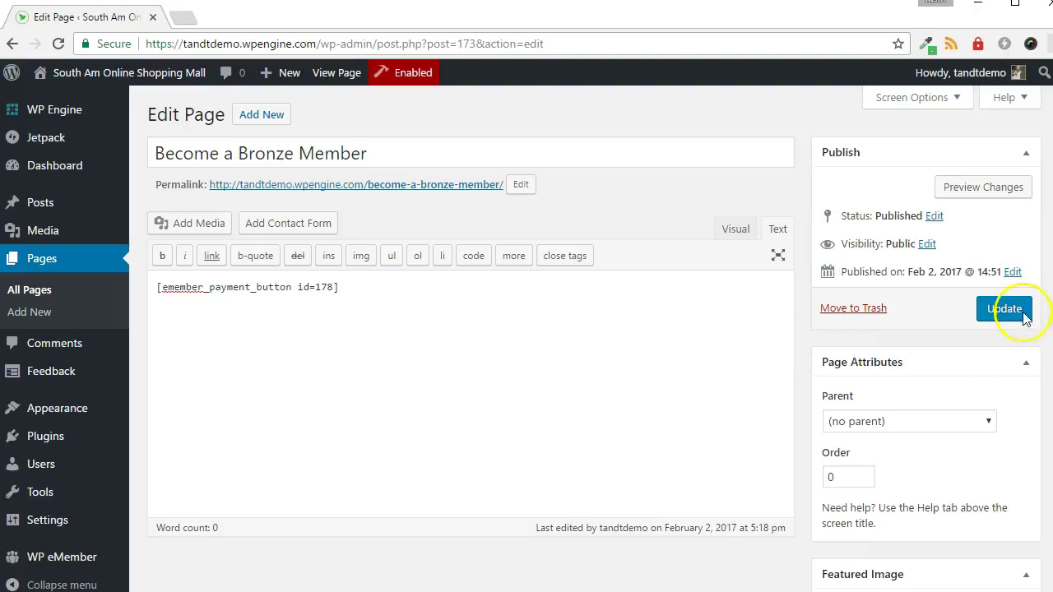
left_click(992, 310)
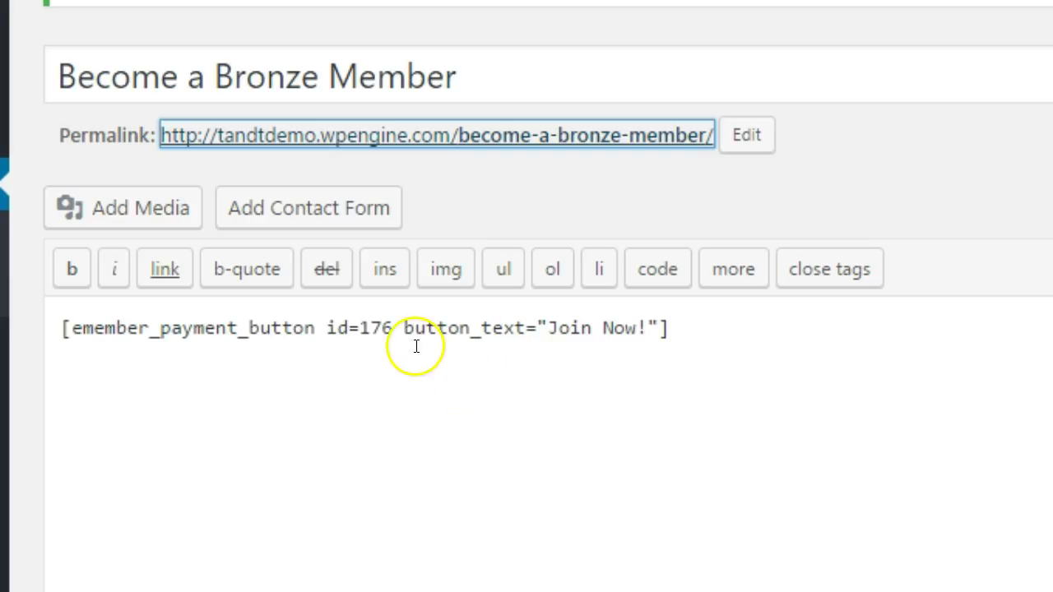
Preview the Join Now! button on the live Bronze Member page, then close that tab
left_click(411, 326)
left_click_drag(413, 321, 658, 312)
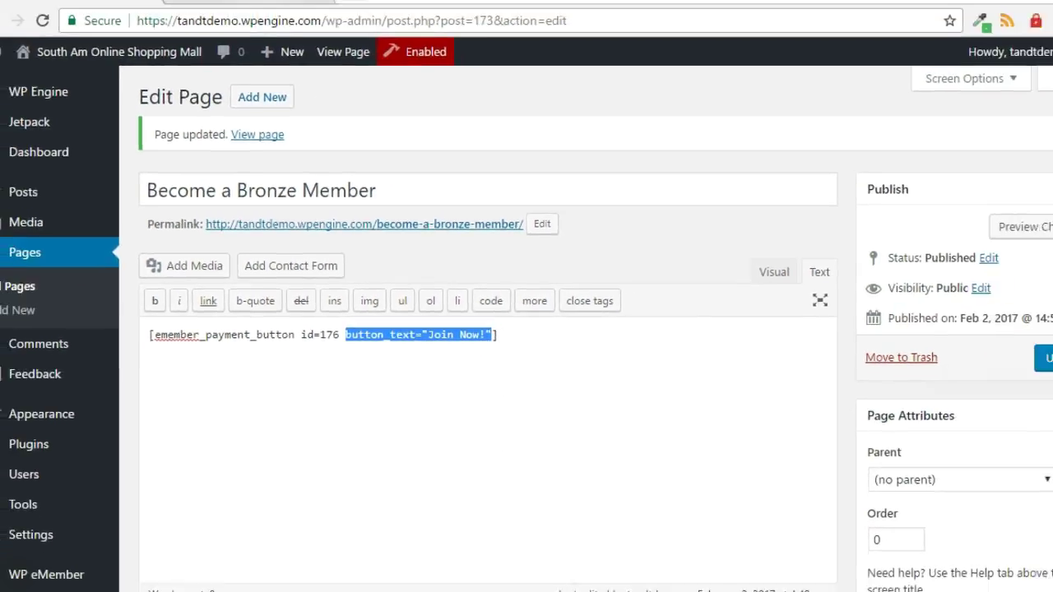
left_click(264, 22)
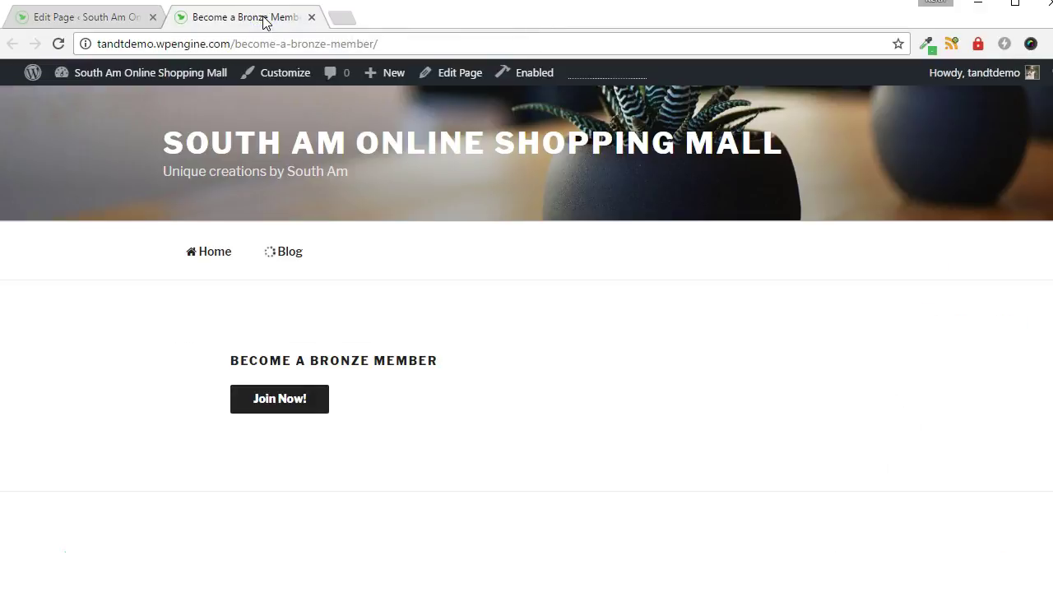
key("ctrl+w")
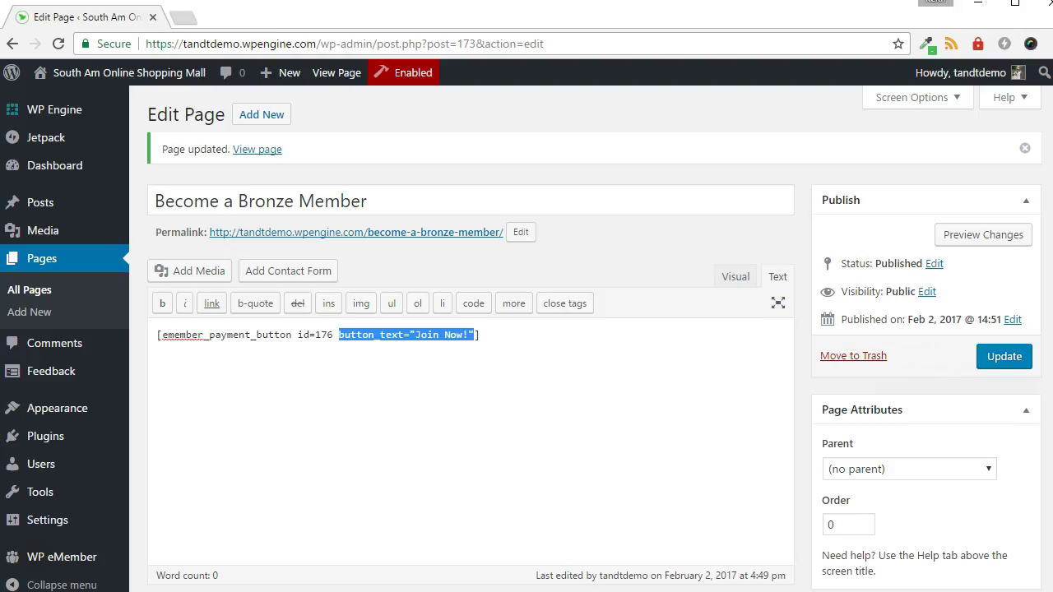
left_click(244, 377)
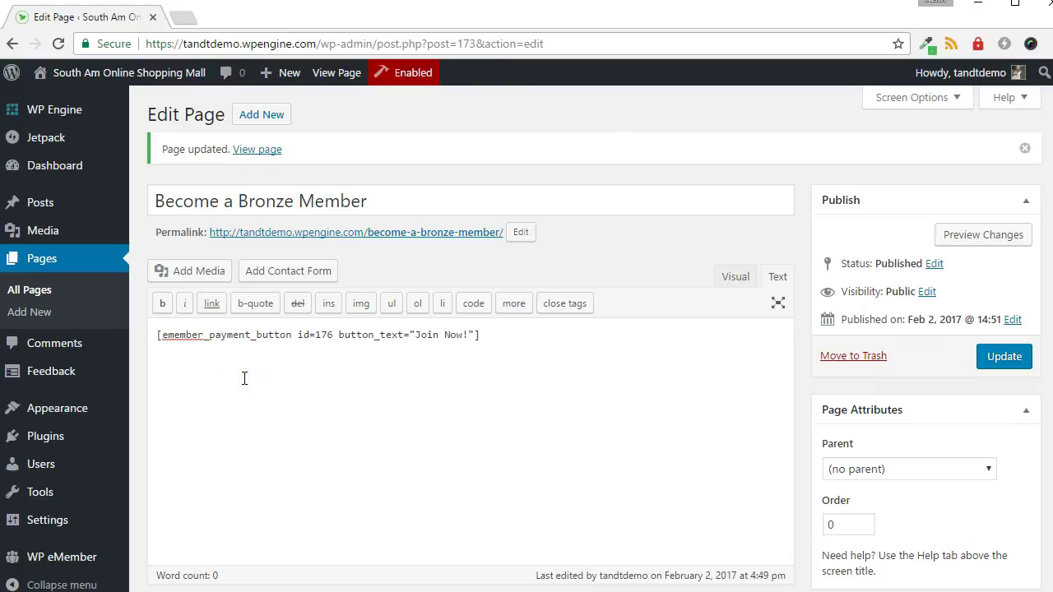
left_click(186, 347)
Upload join_button.gif to the media library via Media > Add New
mouse_move(52, 233)
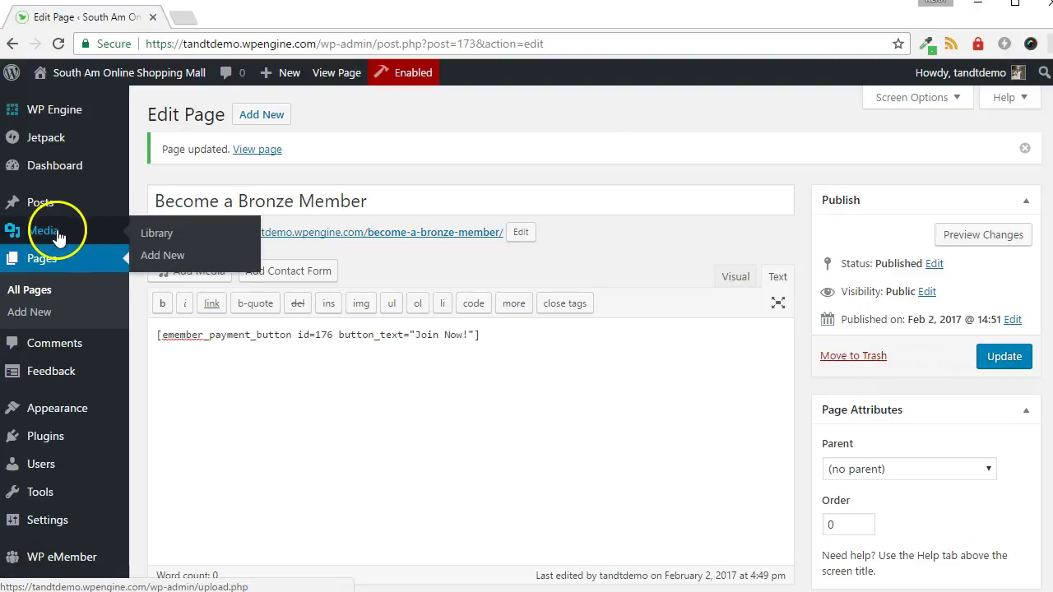
left_click(149, 255)
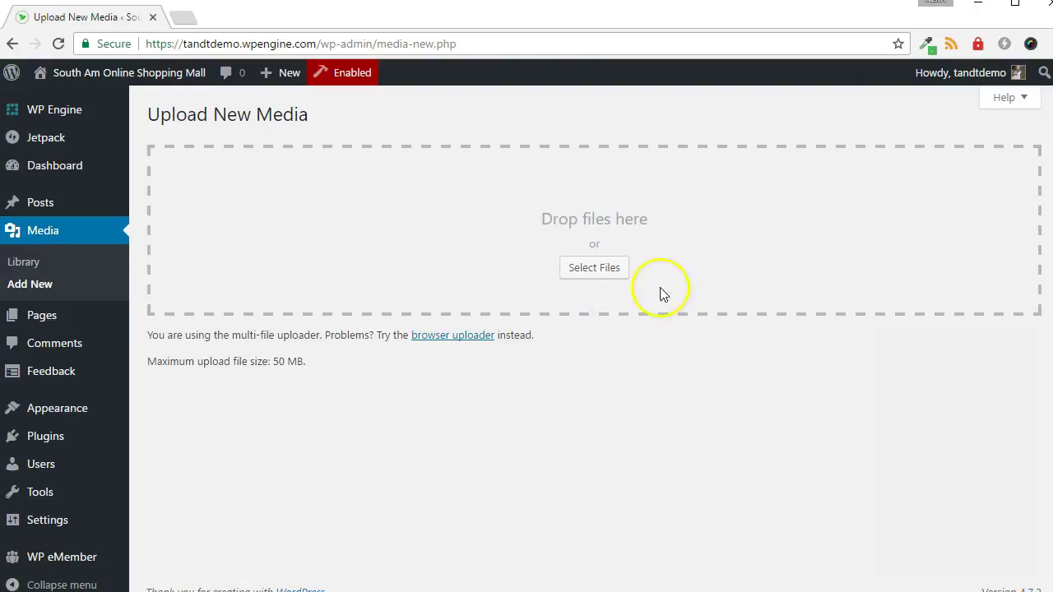
left_click(589, 271)
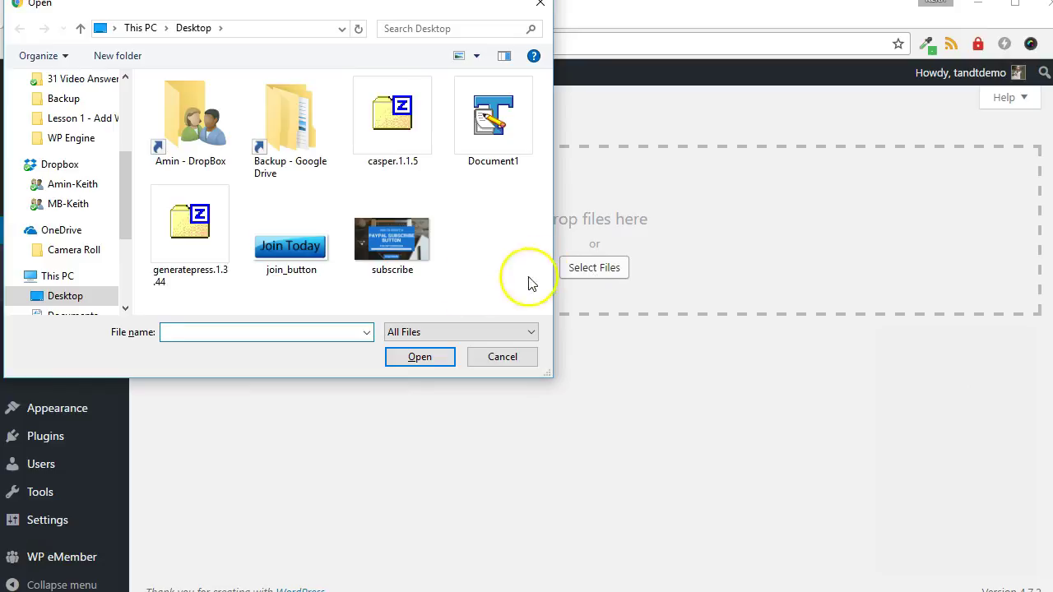
double_click(287, 262)
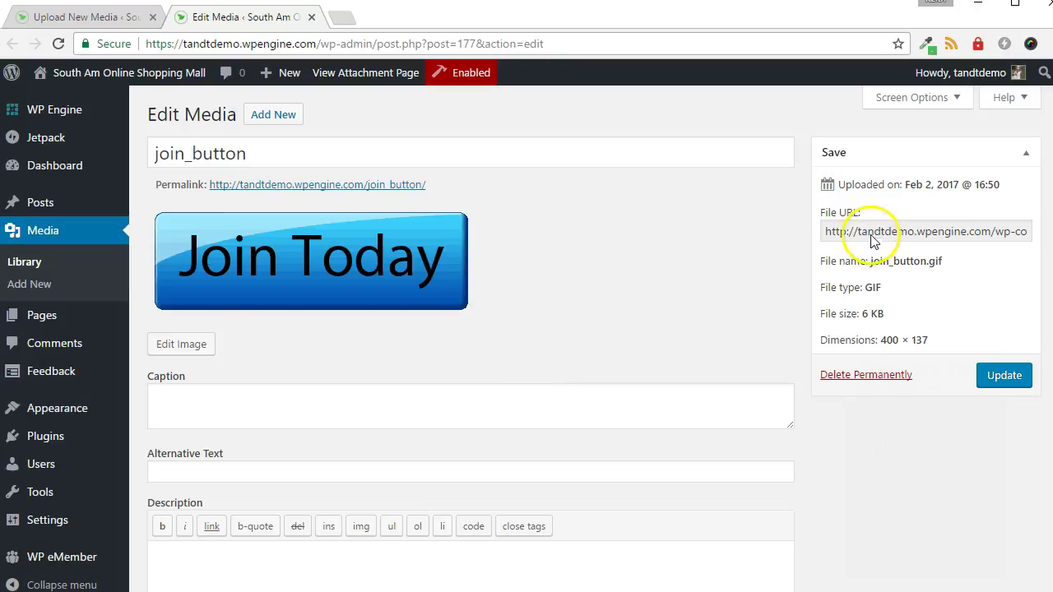
Copy the uploaded image's File URL from its Edit Media page
left_click(873, 229)
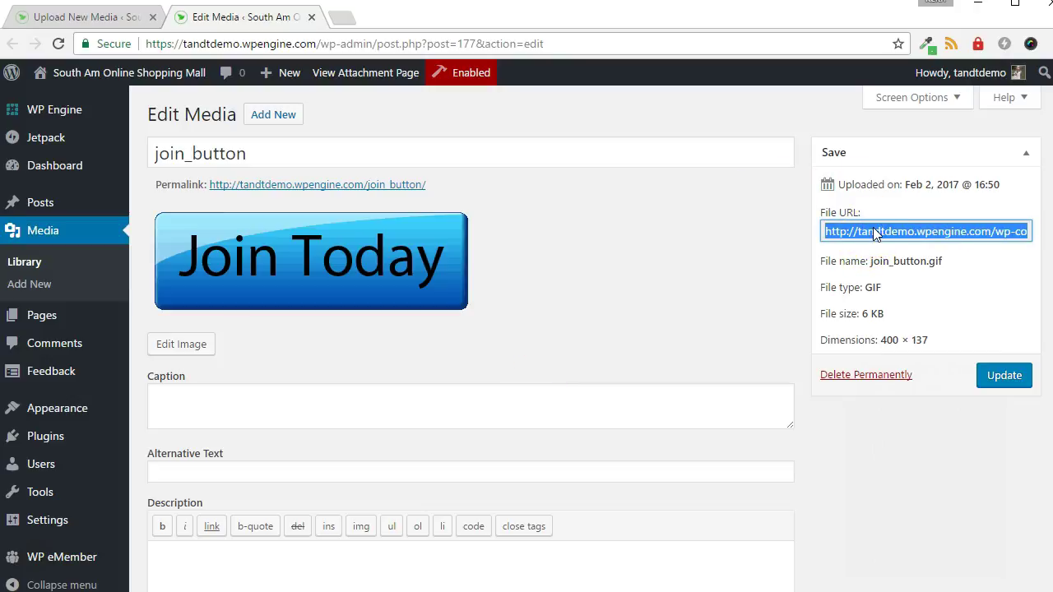
right_click(872, 229)
left_click(865, 244)
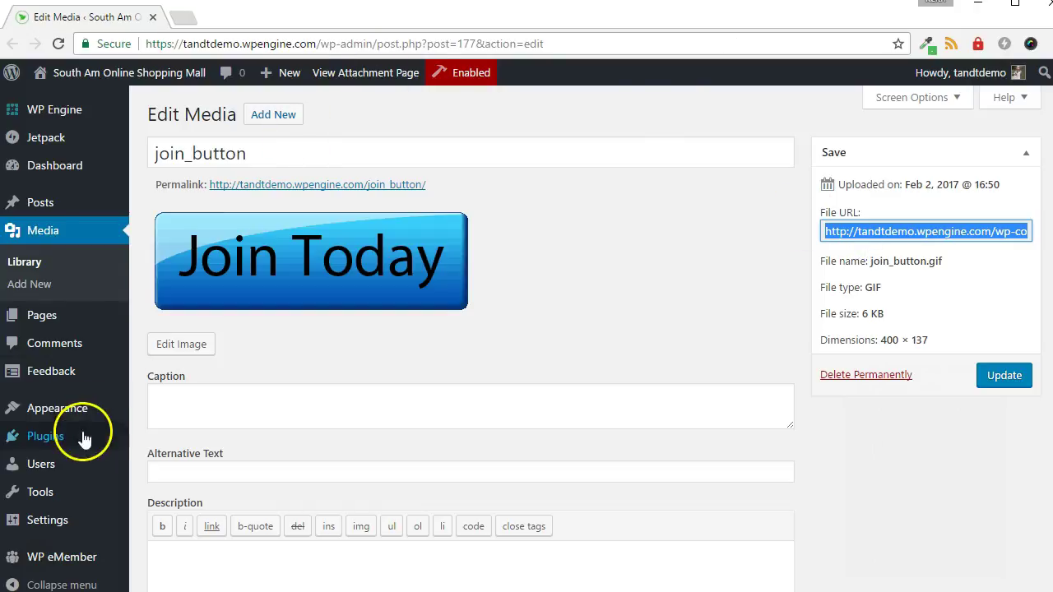
Open buy-now button 176 for editing from the WP eMember Payment Buttons list
scroll(82, 445, "down", 1)
mouse_move(99, 544)
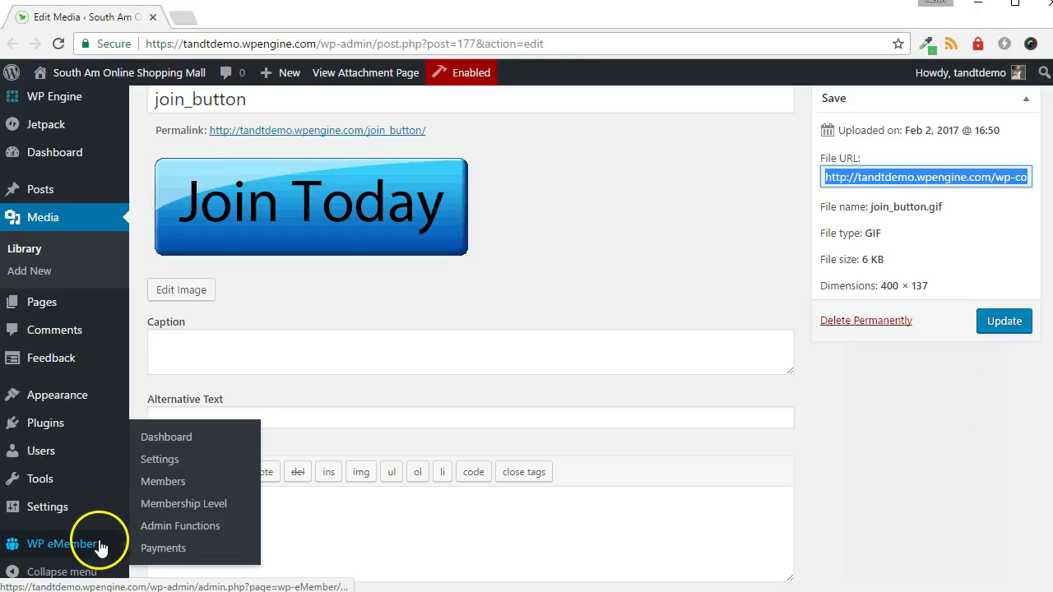
left_click(162, 553)
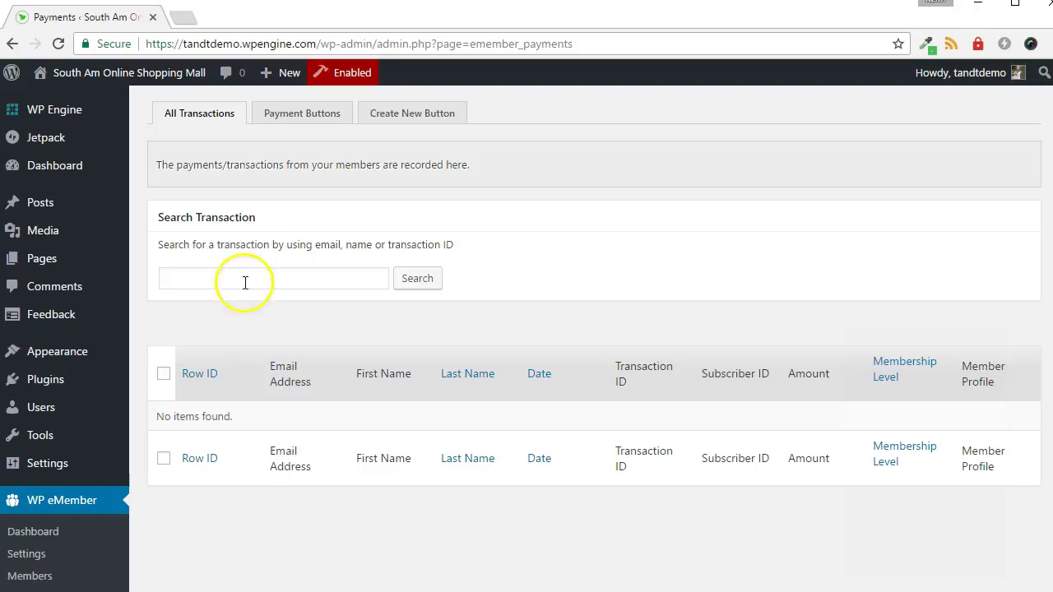
left_click(286, 115)
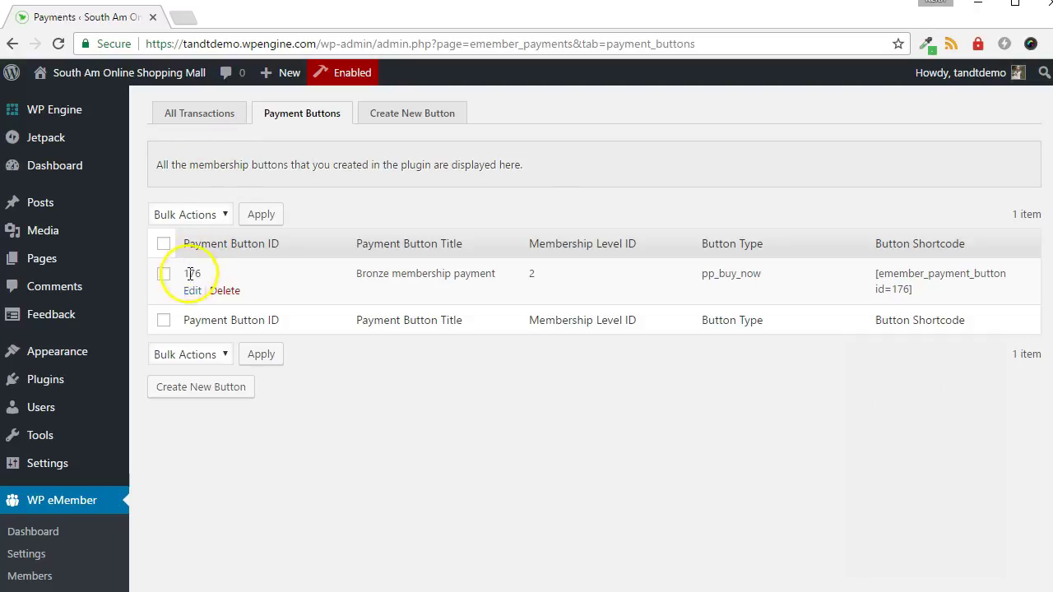
left_click(190, 291)
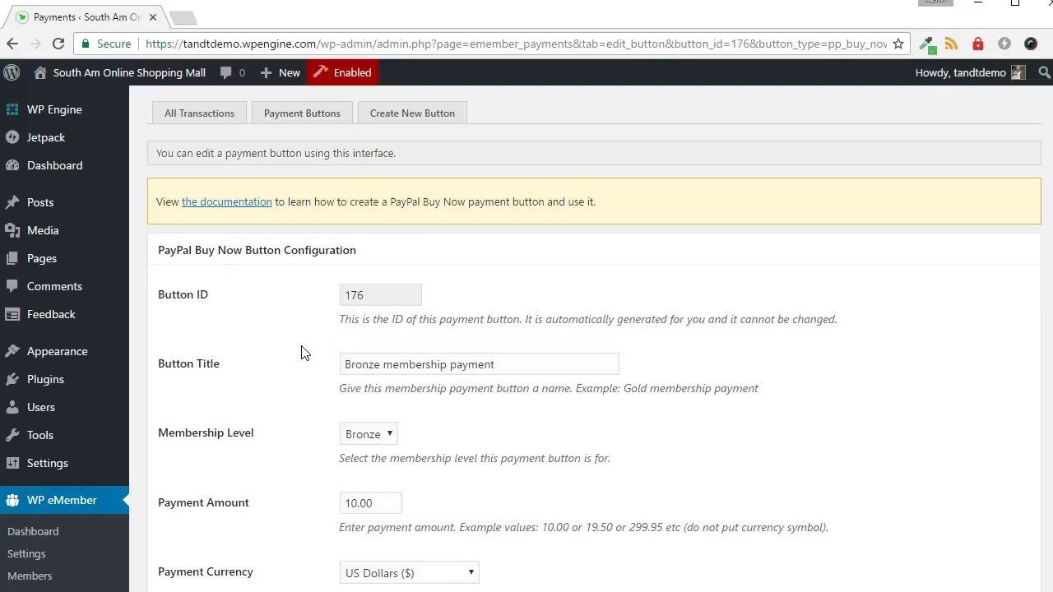
Set the join_button.gif URL as Button Image URL, save, and reload the live page
scroll(301, 352, "down", 4)
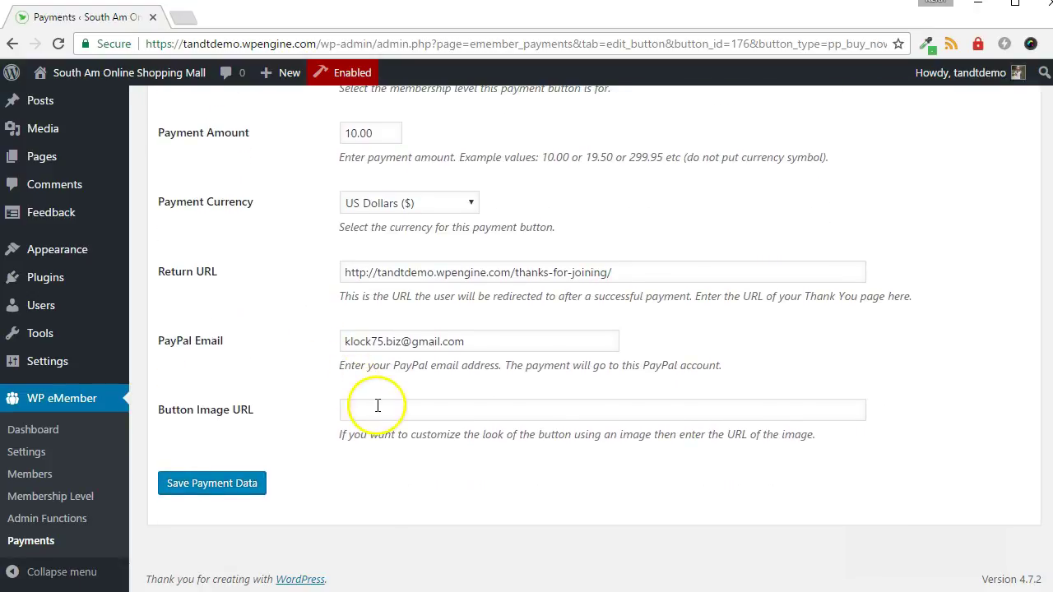
left_click(377, 408)
key("ctrl+v")
left_click(320, 401)
left_click(249, 483)
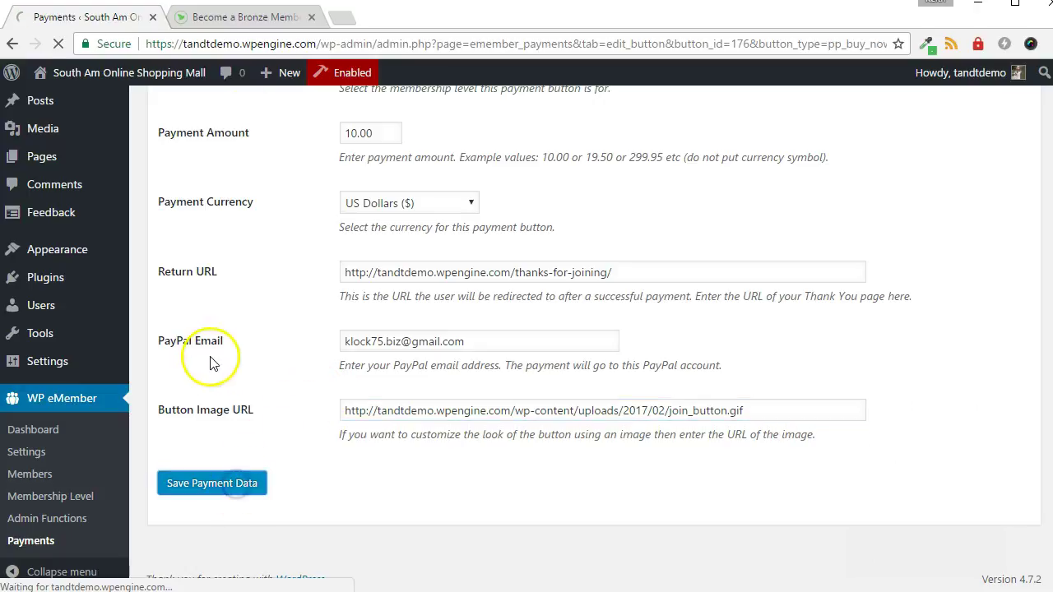
left_click(257, 16)
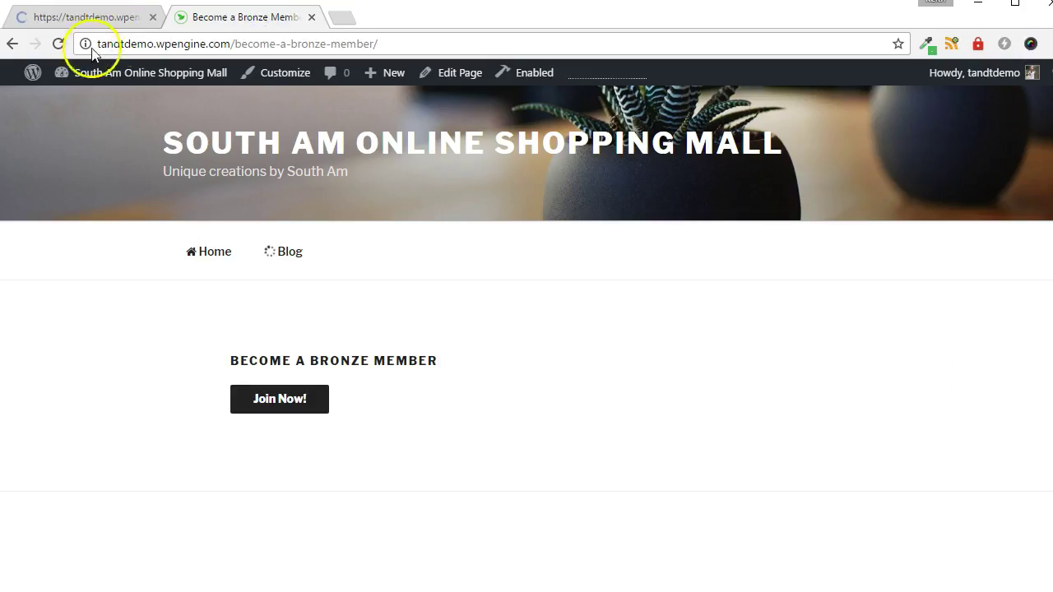
left_click(57, 44)
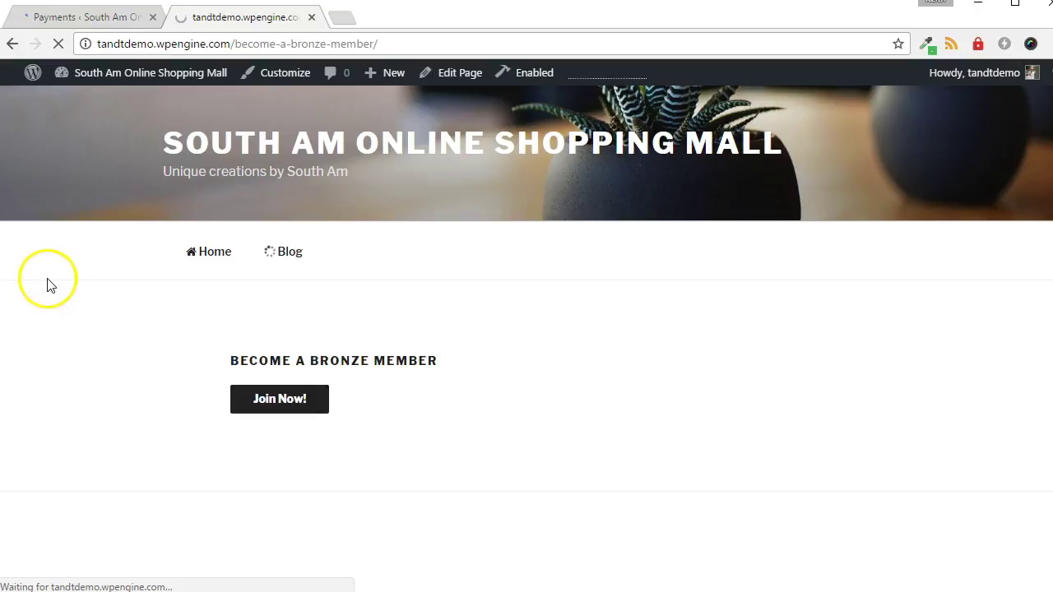